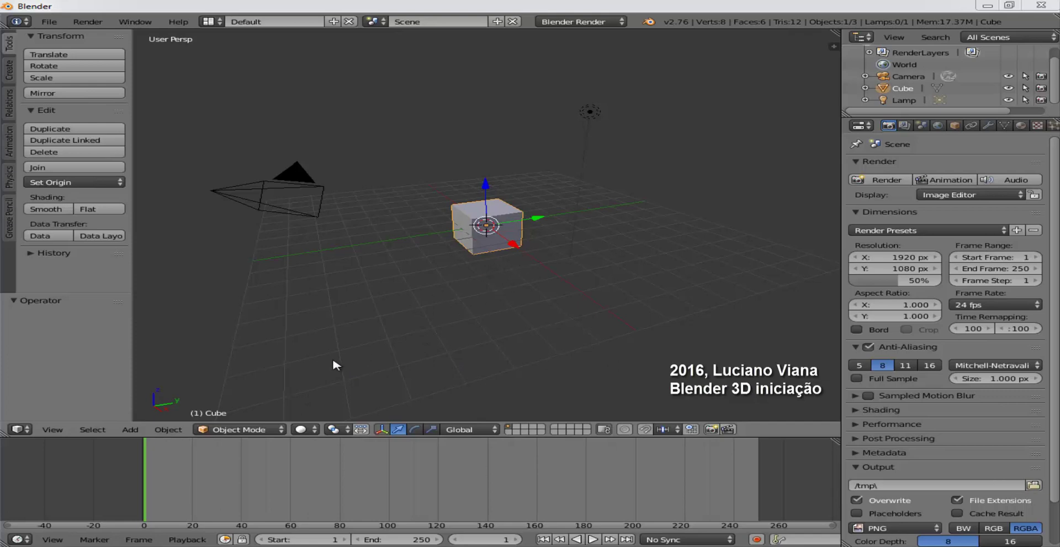
Show the N properties sidebar and tick Matcap in its Shading panel.
{"action": "left_click", "coordinate": [303, 429]}
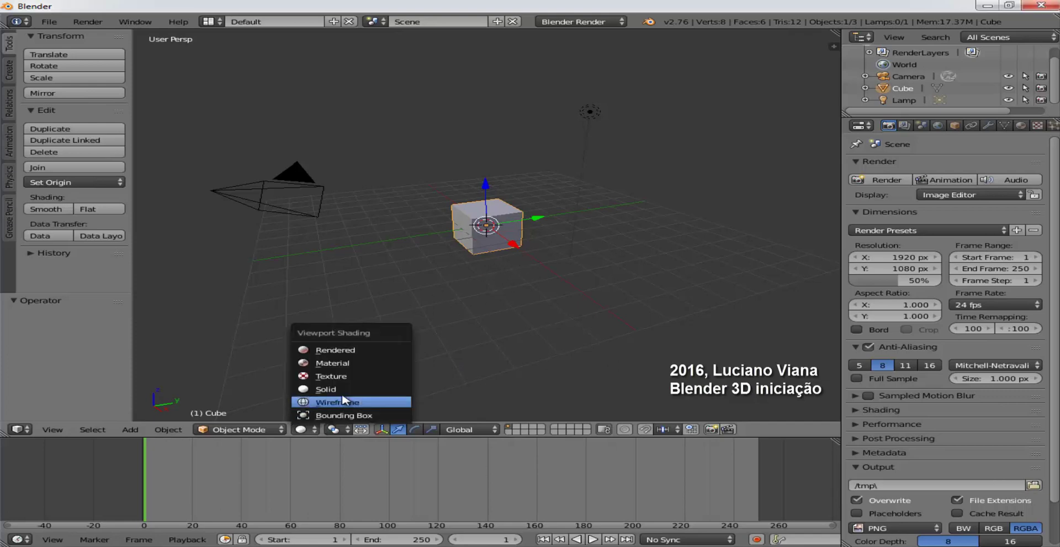
{"action": "left_click", "coordinate": [359, 389]}
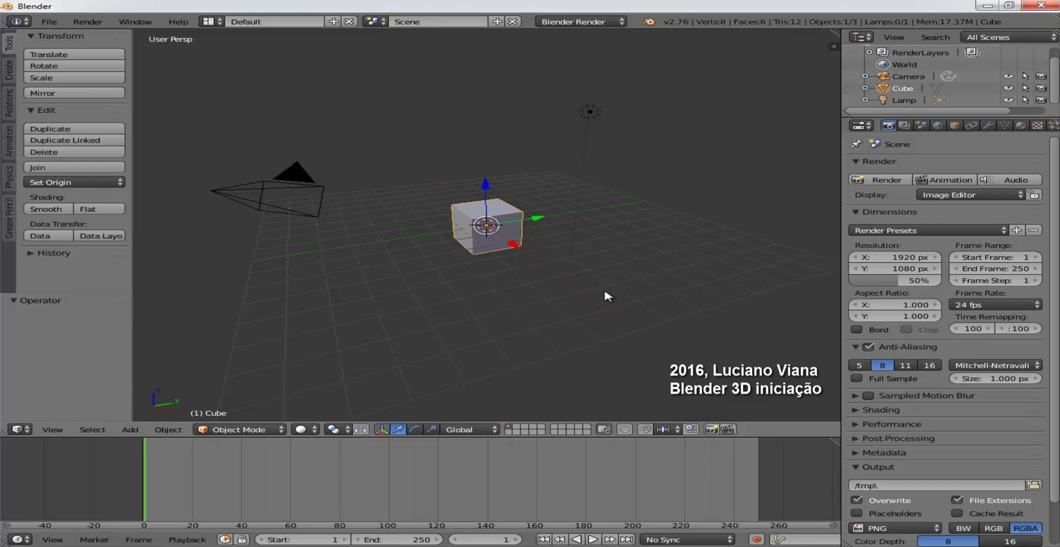
{"action": "left_click", "coordinate": [314, 428]}
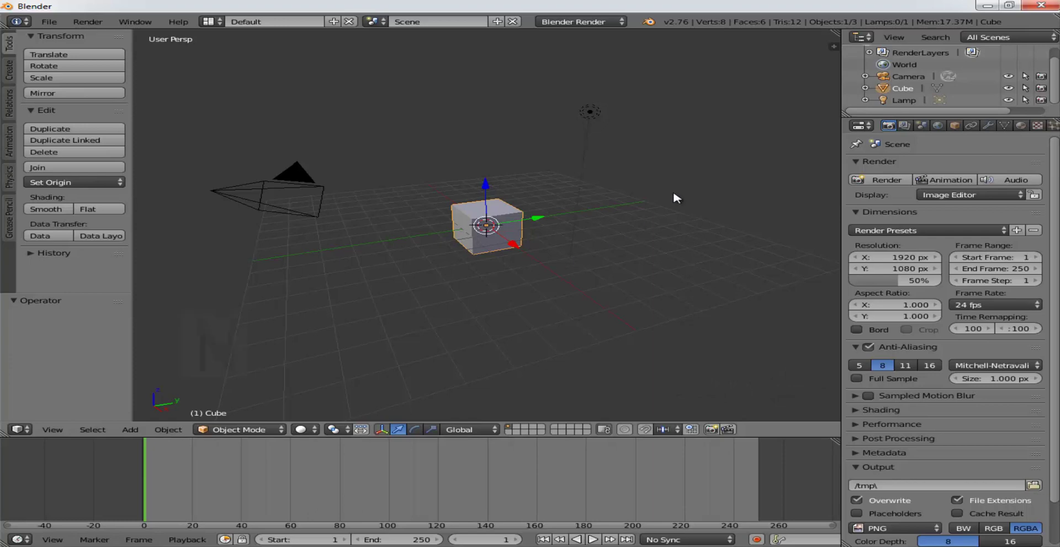
{"action": "key", "text": "n"}
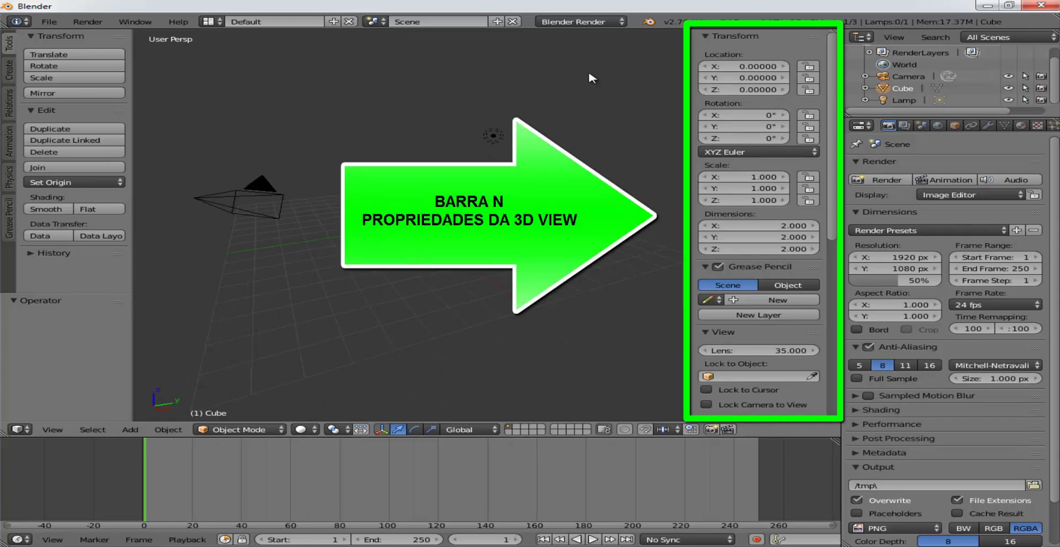
{"action": "scroll", "coordinate": [798, 272], "scroll_direction": "down", "scroll_amount": 5}
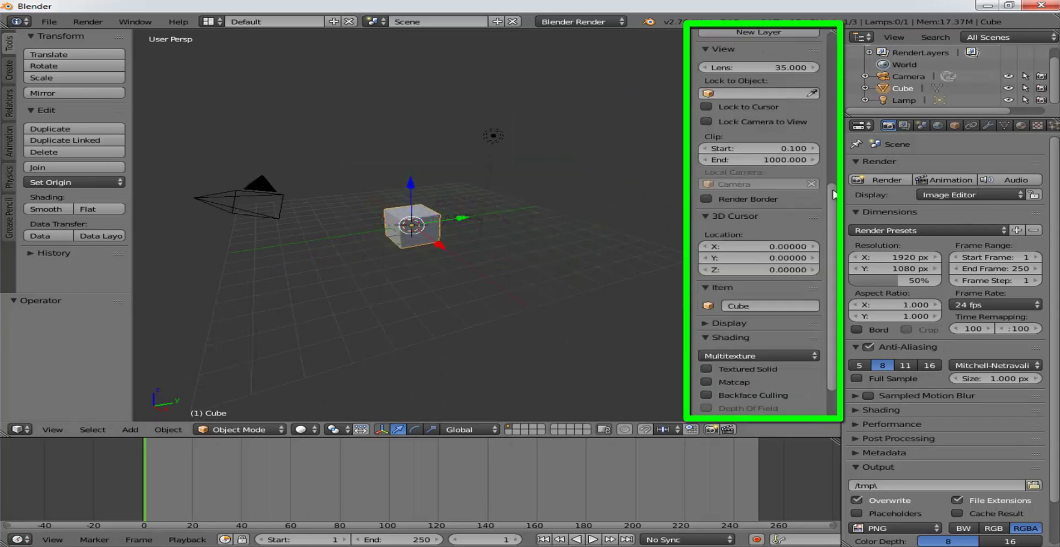
{"action": "scroll", "coordinate": [798, 272], "scroll_direction": "down", "scroll_amount": 5}
{"action": "scroll", "coordinate": [798, 271], "scroll_direction": "down", "scroll_amount": 3}
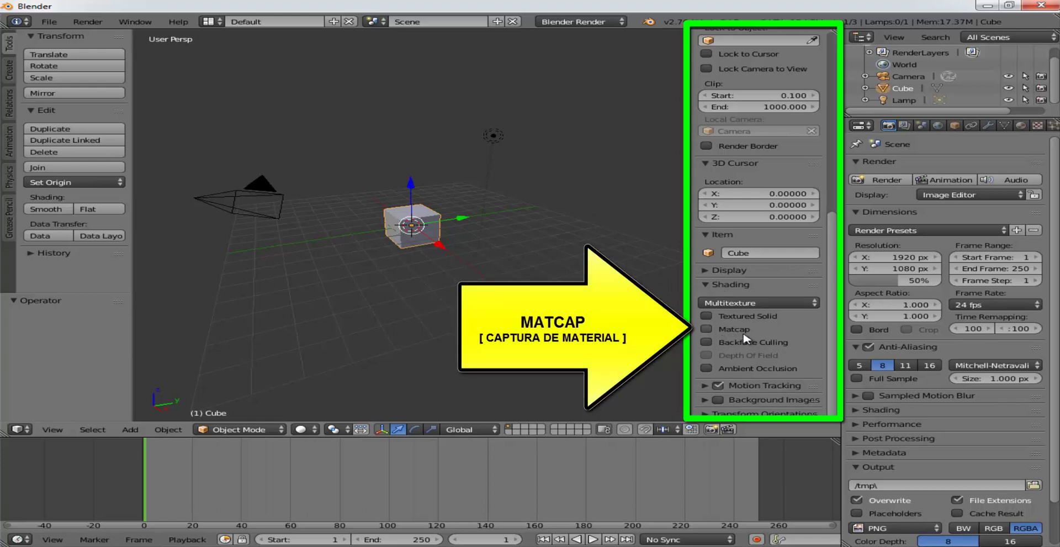
{"action": "left_click", "coordinate": [706, 329]}
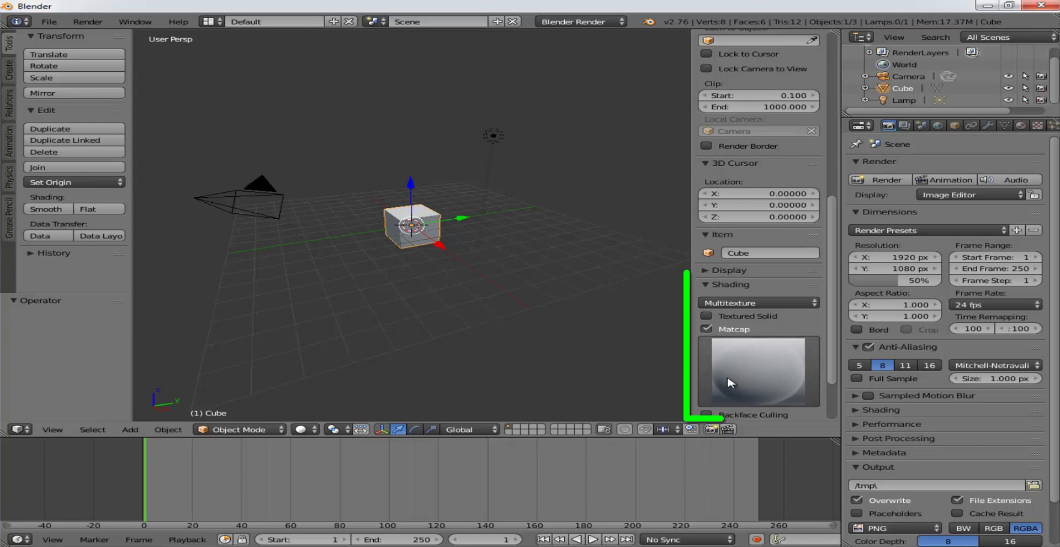
Switch the viewport matcap to the gold reflective sphere and zoom in on the cube.
{"action": "left_click", "coordinate": [758, 371]}
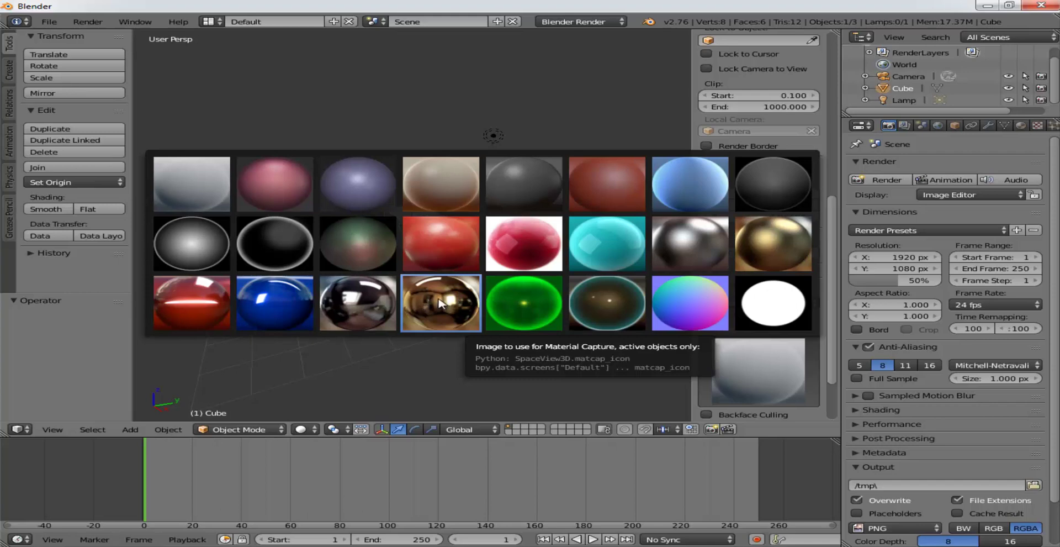
{"action": "left_click", "coordinate": [439, 307]}
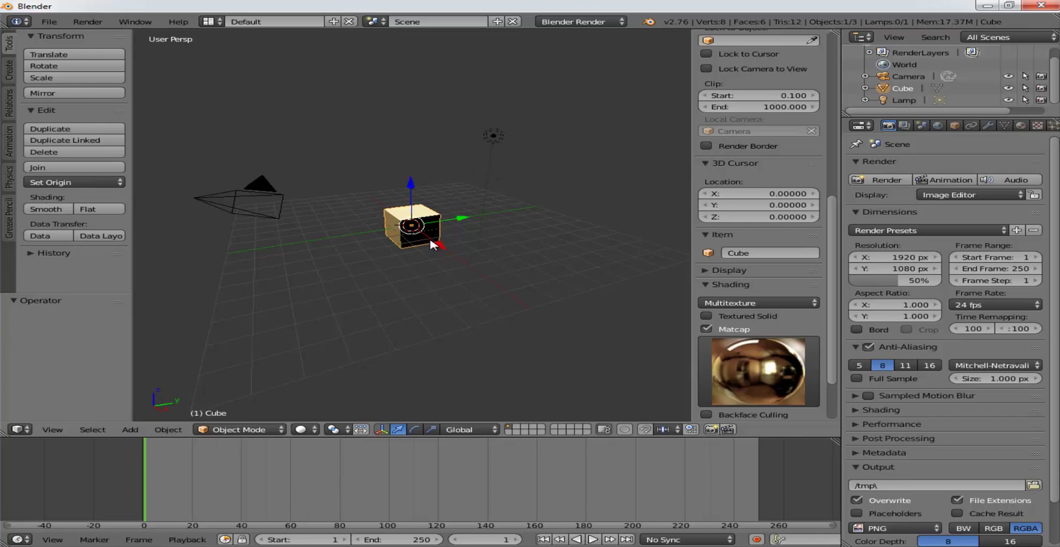
{"action": "scroll", "coordinate": [425, 274], "scroll_direction": "up", "scroll_amount": 1}
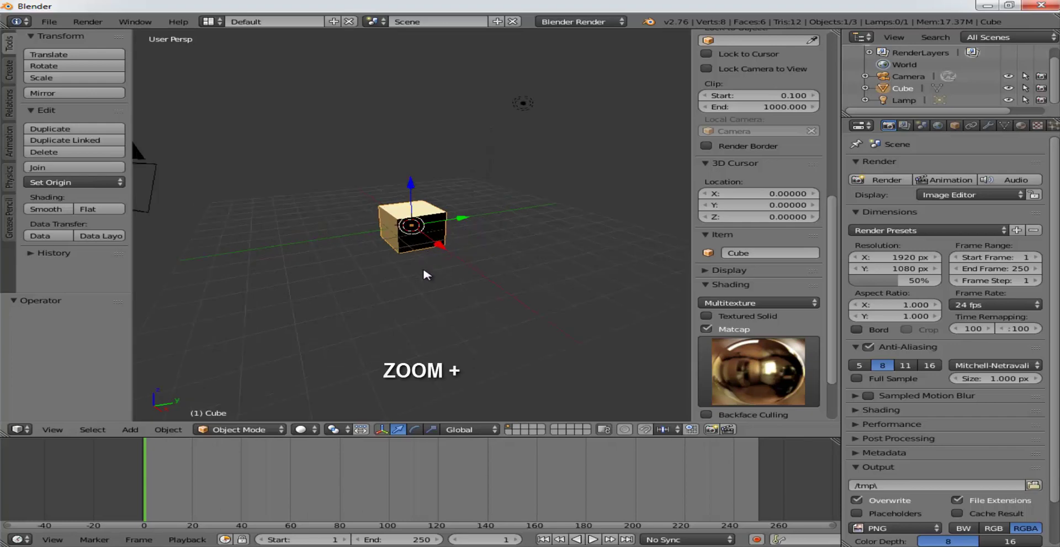
{"action": "scroll", "coordinate": [425, 274], "scroll_direction": "up", "scroll_amount": 1}
{"action": "scroll", "coordinate": [425, 271], "scroll_direction": "up", "scroll_amount": 1}
{"action": "scroll", "coordinate": [425, 271], "scroll_direction": "up", "scroll_amount": 2}
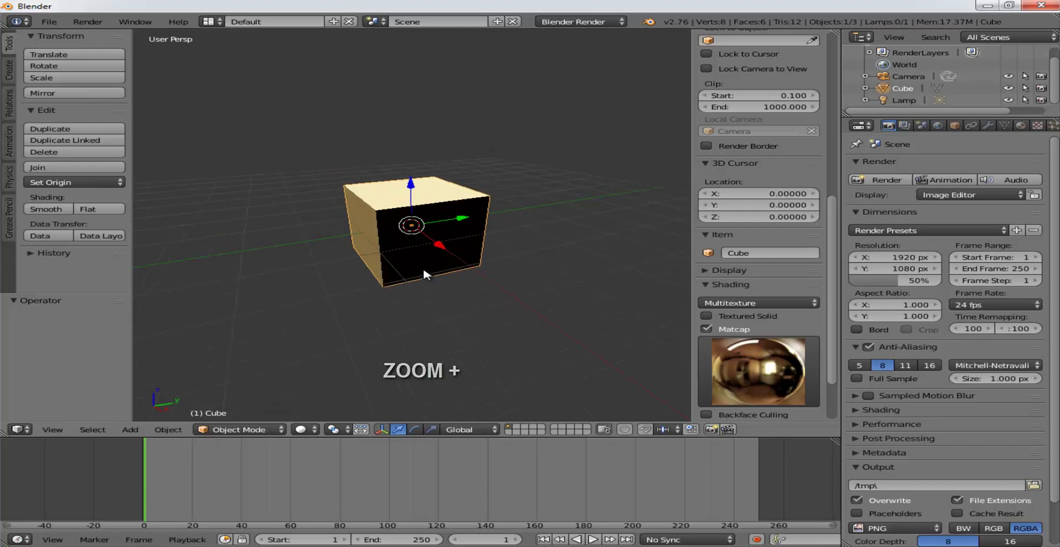
{"action": "scroll", "coordinate": [425, 271], "scroll_direction": "up", "scroll_amount": 1}
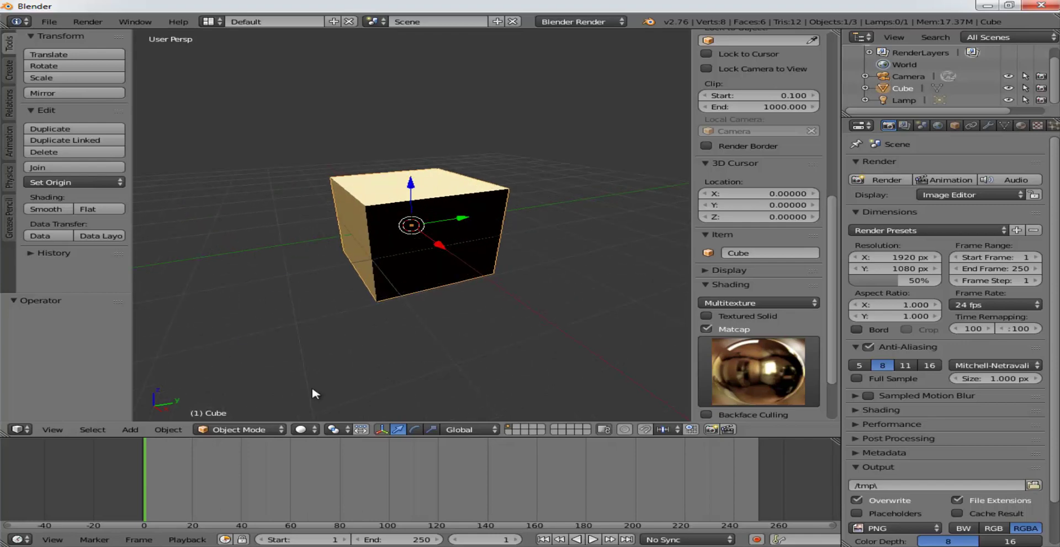
{"action": "left_click", "coordinate": [315, 429]}
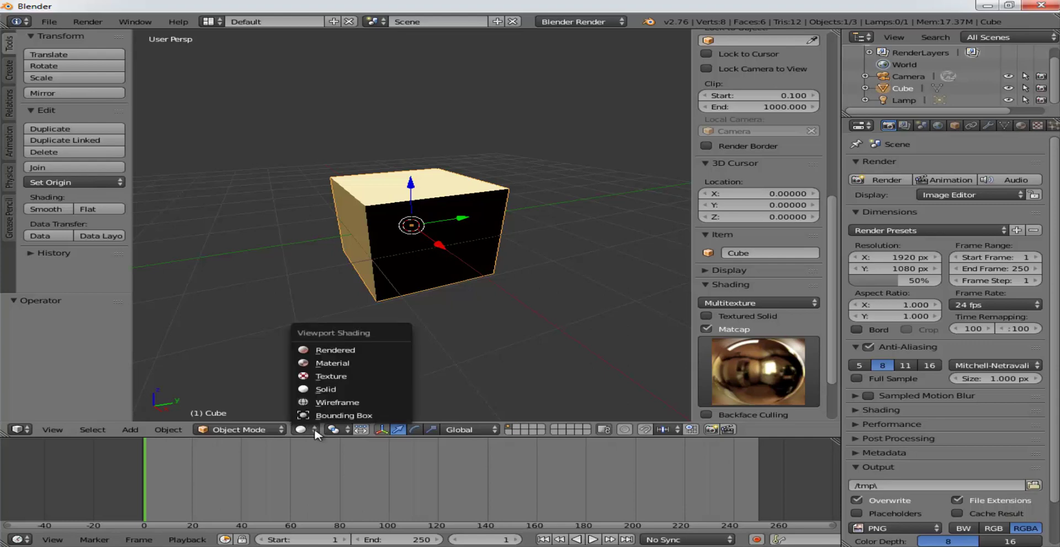
{"action": "left_click", "coordinate": [345, 375]}
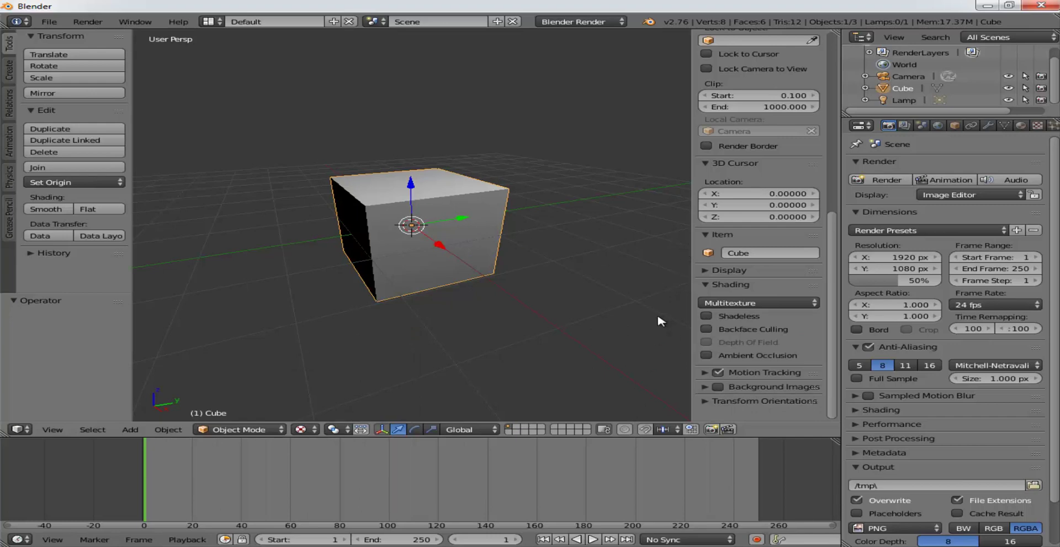
{"action": "left_click", "coordinate": [302, 429]}
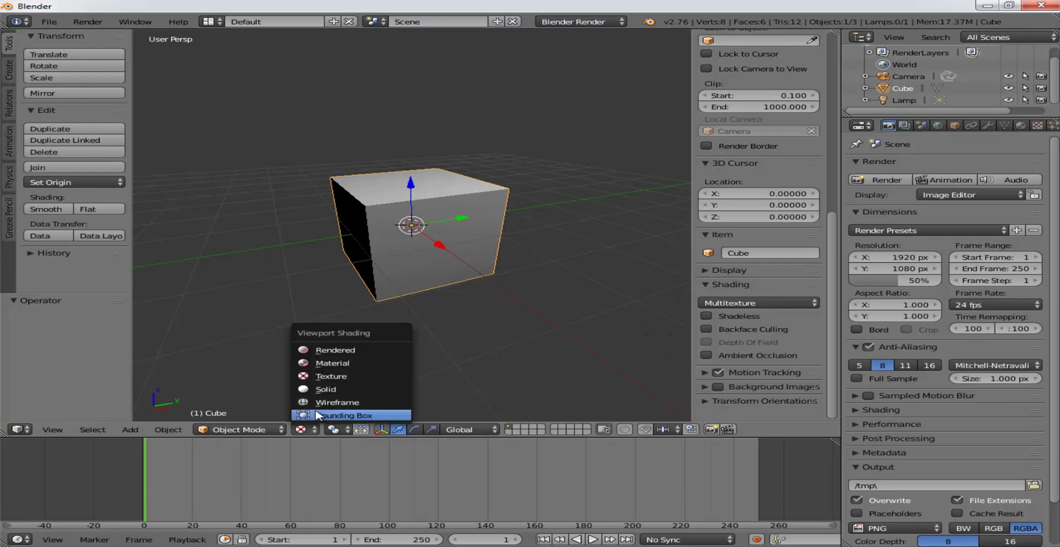
{"action": "left_click", "coordinate": [339, 363]}
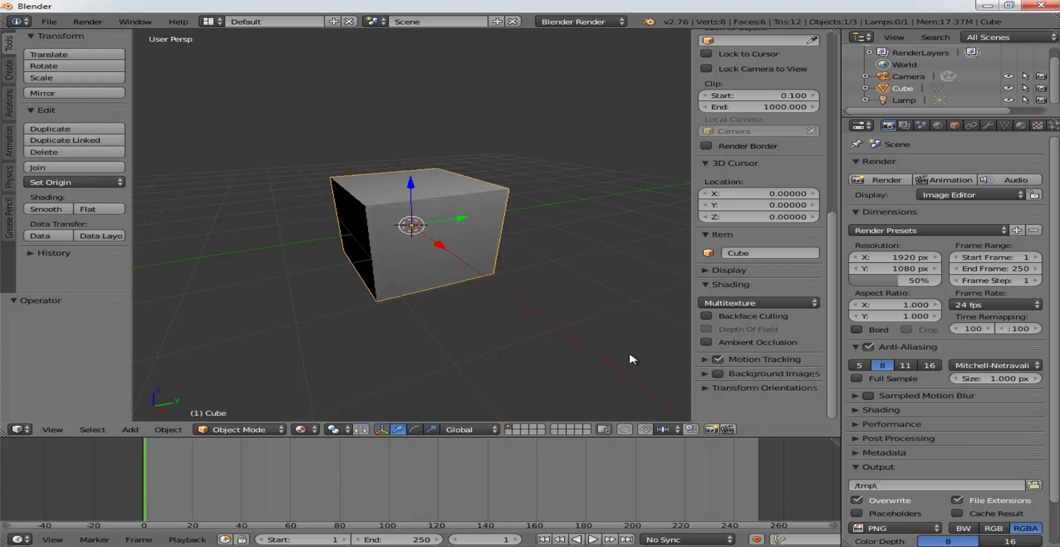
{"action": "left_click", "coordinate": [312, 428]}
{"action": "left_click", "coordinate": [373, 349]}
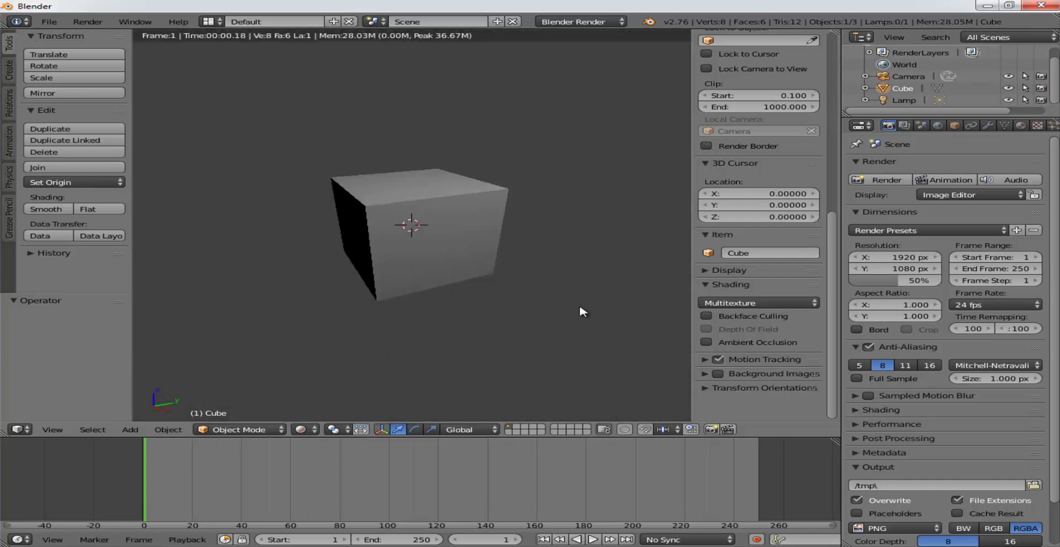
{"action": "left_click", "coordinate": [314, 428]}
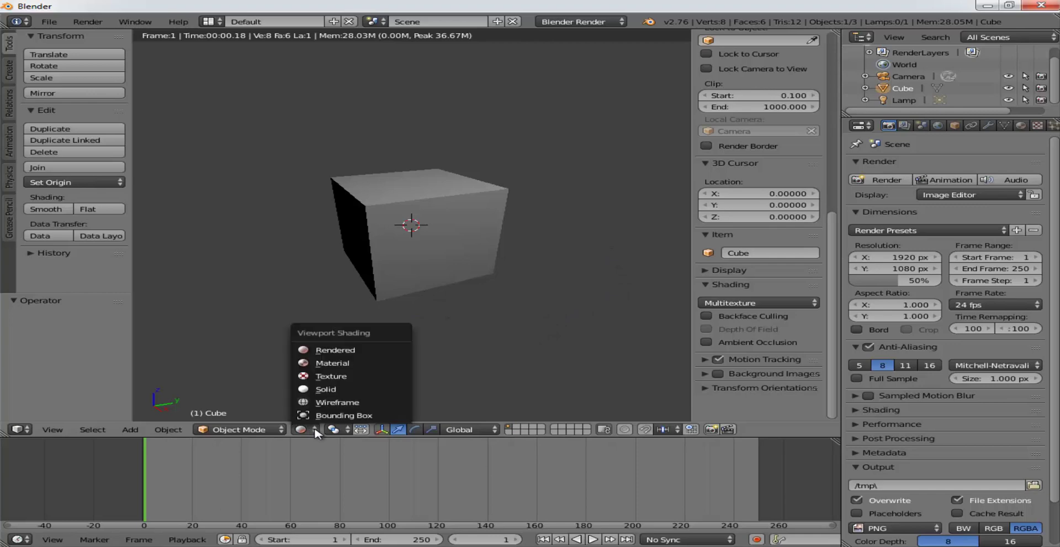
{"action": "left_click", "coordinate": [352, 390]}
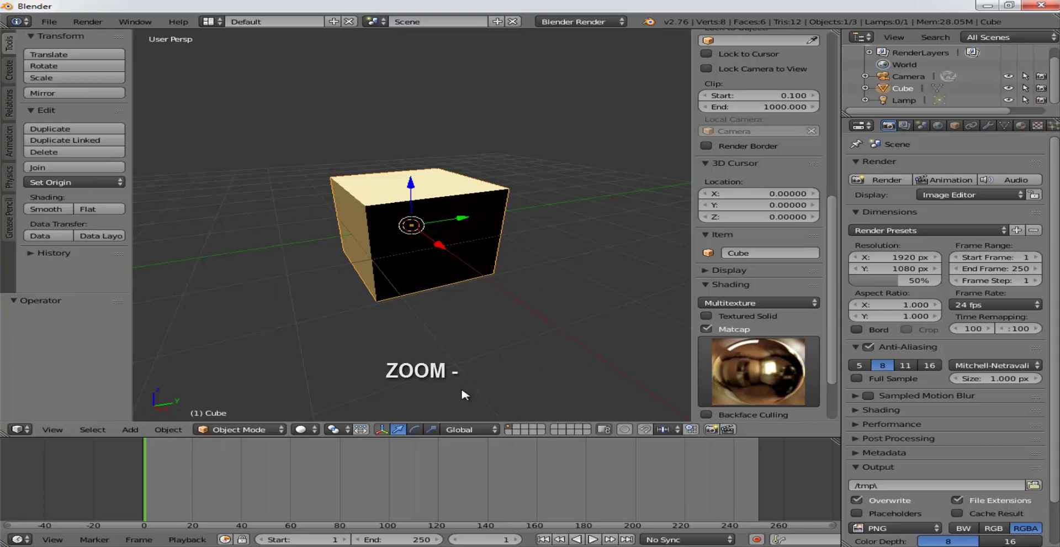
Zoom out and drag the cube aside along the Y axis.
{"action": "scroll", "coordinate": [462, 389], "scroll_direction": "down", "scroll_amount": 3}
{"action": "scroll", "coordinate": [463, 391], "scroll_direction": "down", "scroll_amount": 1}
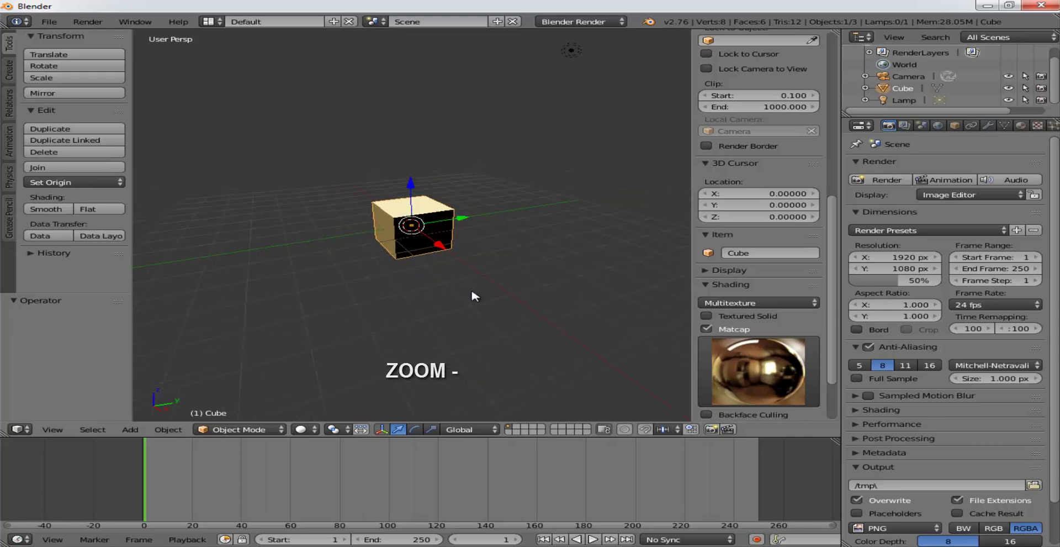
{"action": "left_click_drag", "start_coordinate": [463, 218], "coordinate": [265, 244]}
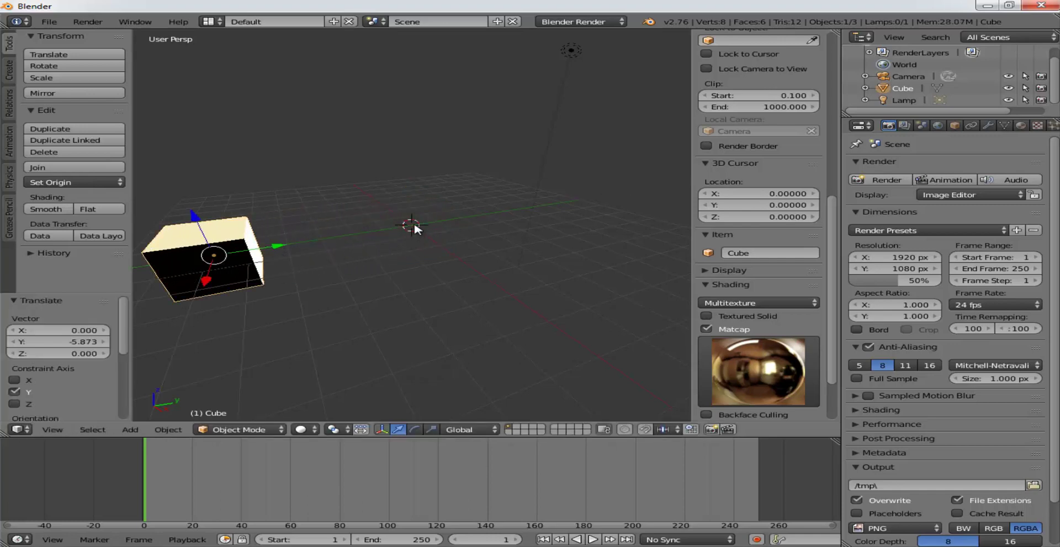
Add a UV sphere at the scene centre and scale it to 1.66.
{"action": "key", "text": "shift+a"}
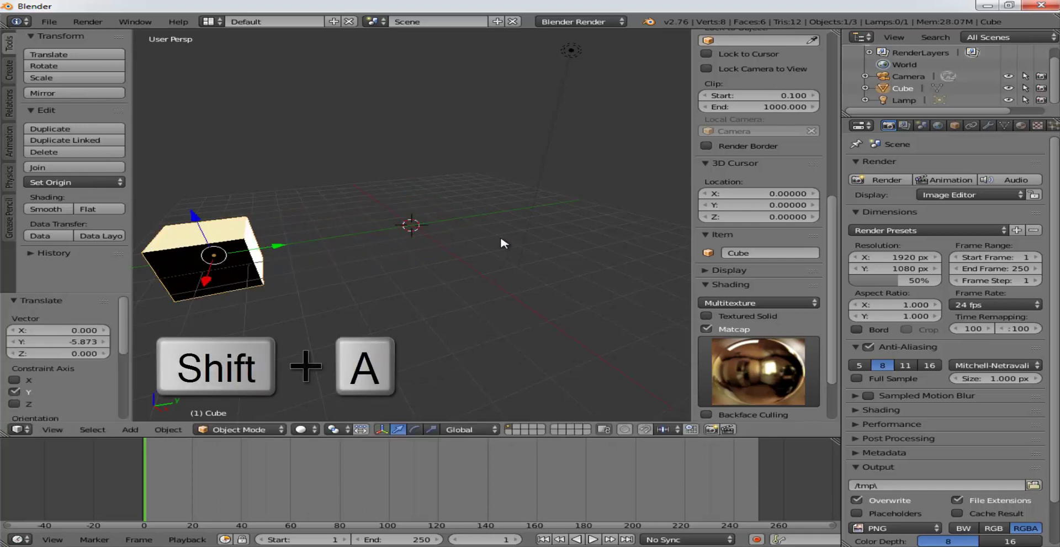
{"action": "key", "text": "shift+a"}
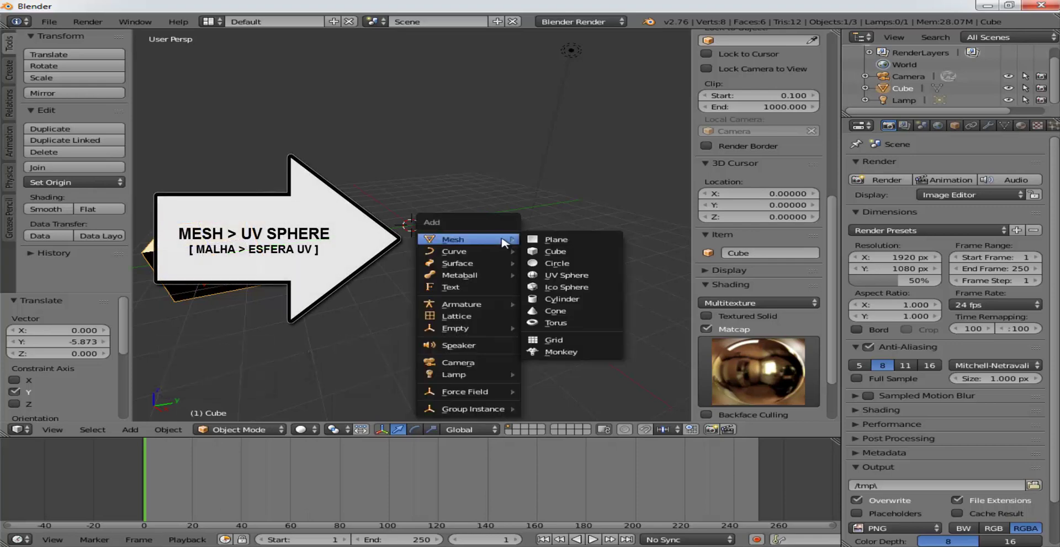
{"action": "left_click", "coordinate": [582, 276]}
{"action": "key", "text": "s"}
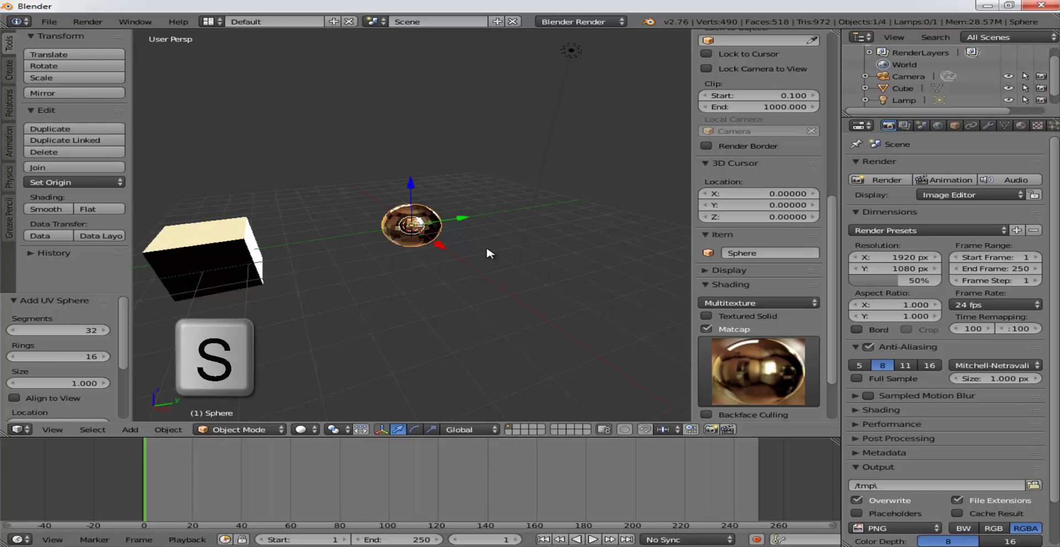
{"action": "left_click", "coordinate": [537, 263]}
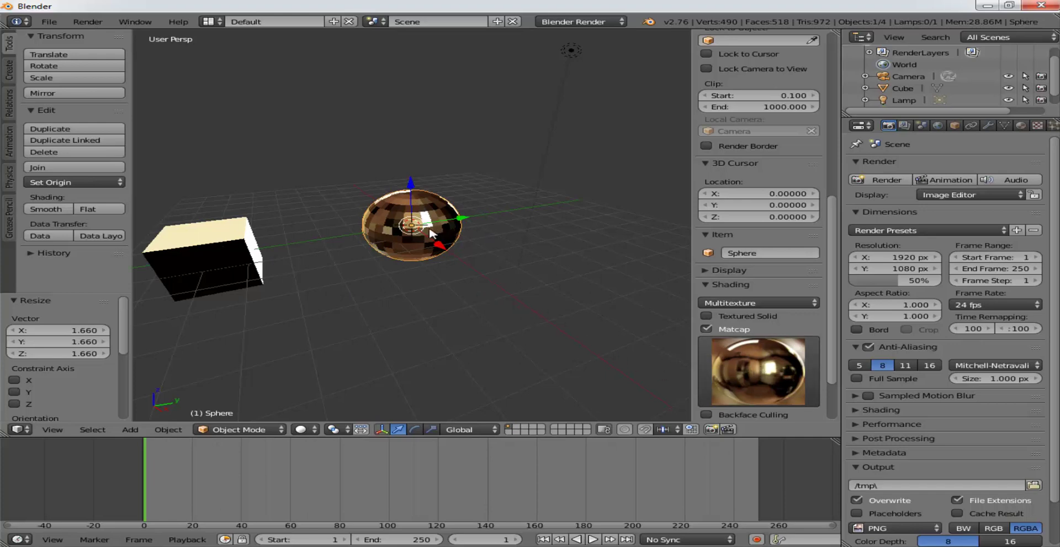
Pick the chrome mirror matcap (row 3, column 3) for the viewport.
{"action": "left_click", "coordinate": [766, 376]}
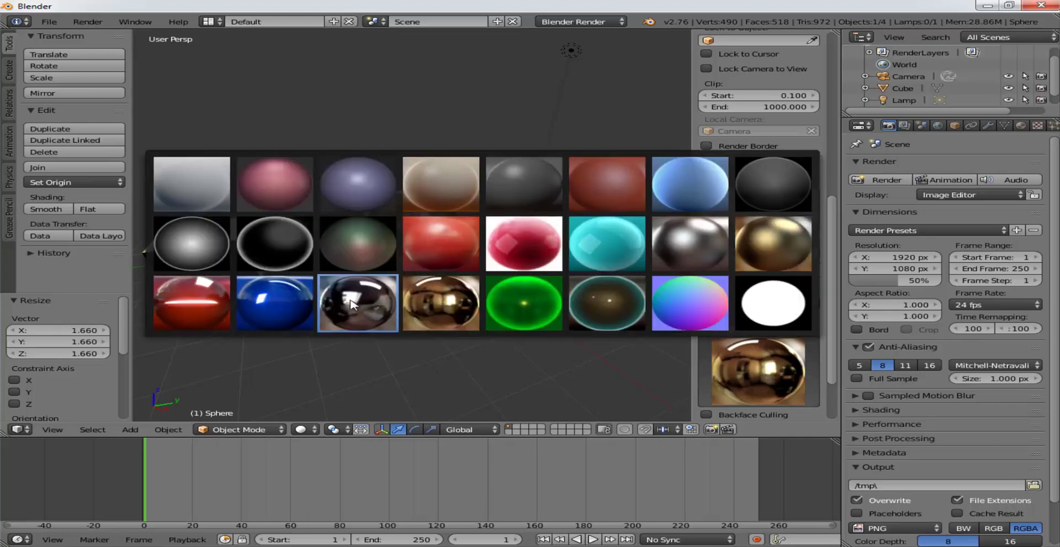
{"action": "left_click", "coordinate": [345, 301]}
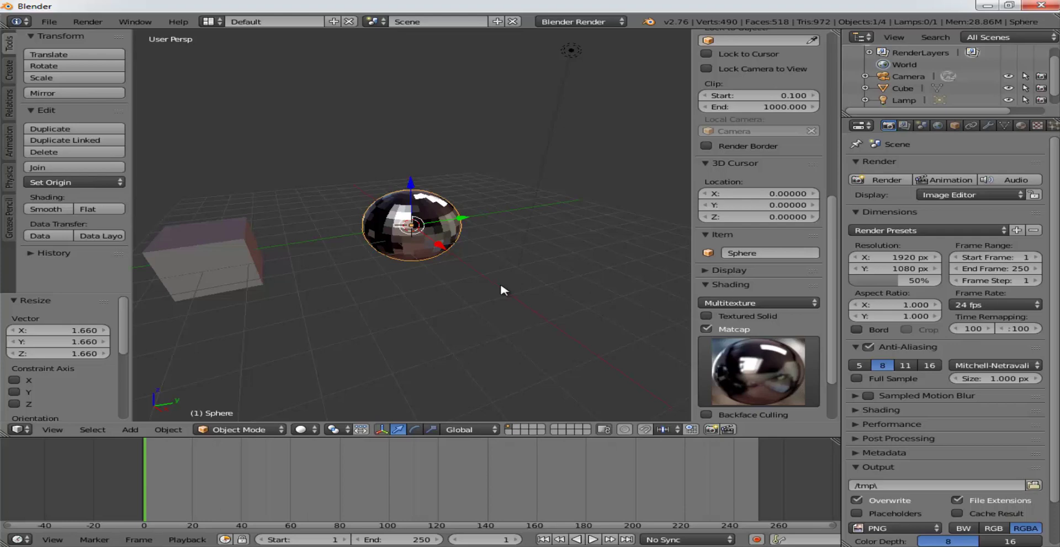
Select the cube and delete it.
{"action": "right_click", "coordinate": [210, 251]}
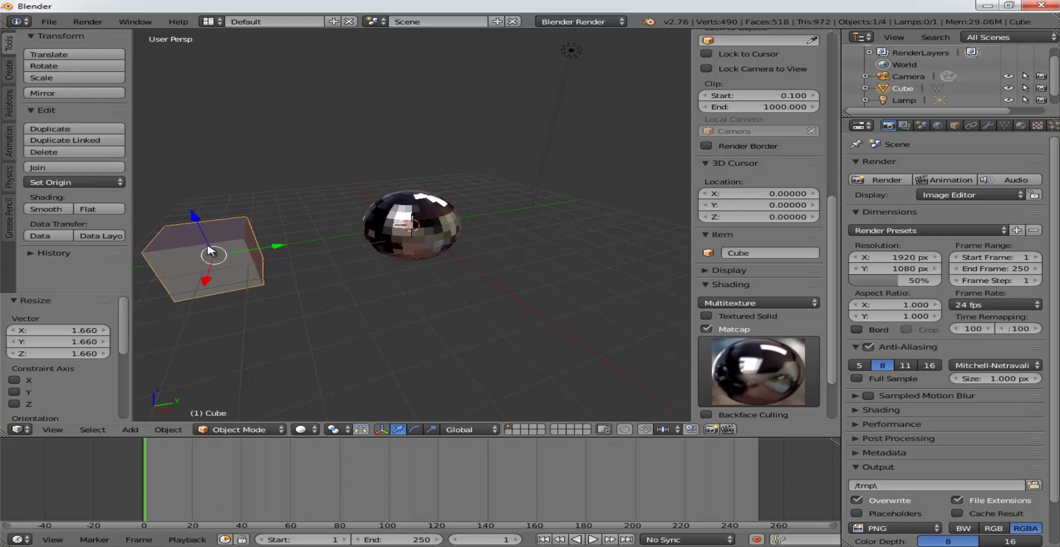
{"action": "key", "text": "x"}
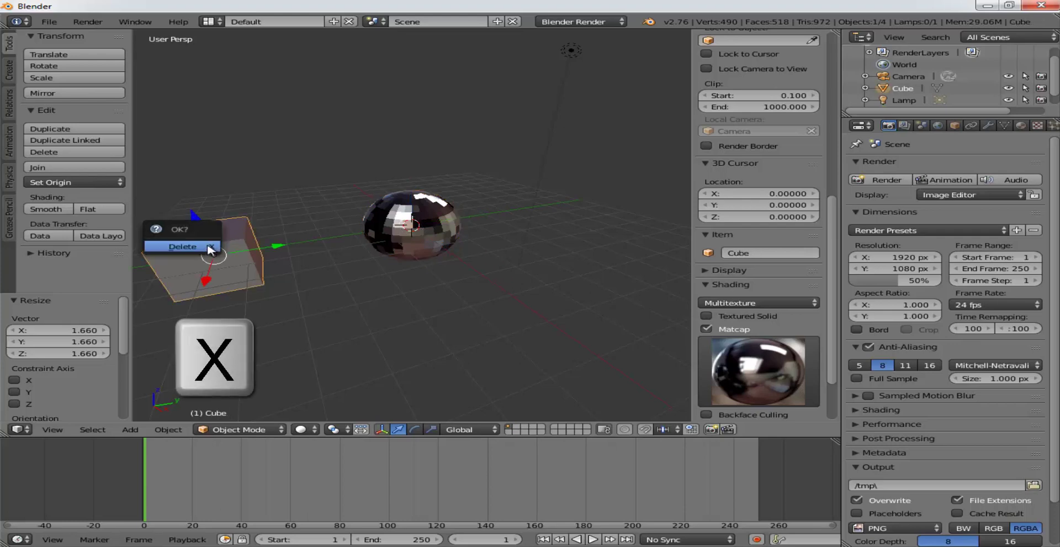
{"action": "left_click", "coordinate": [210, 251]}
Select the sphere and make it smooth-shaded, then zoom in.
{"action": "right_click", "coordinate": [402, 253]}
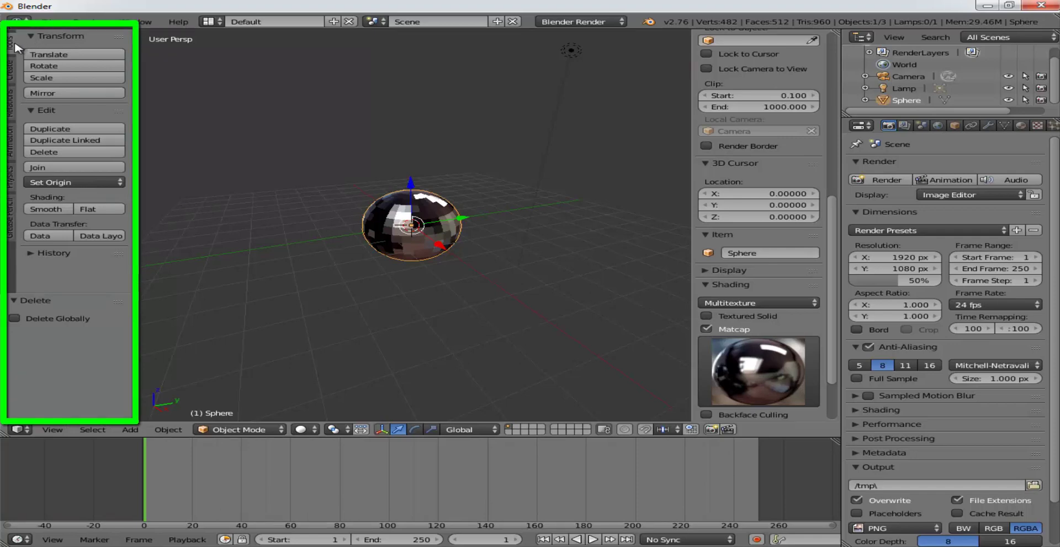
{"action": "left_click", "coordinate": [47, 208]}
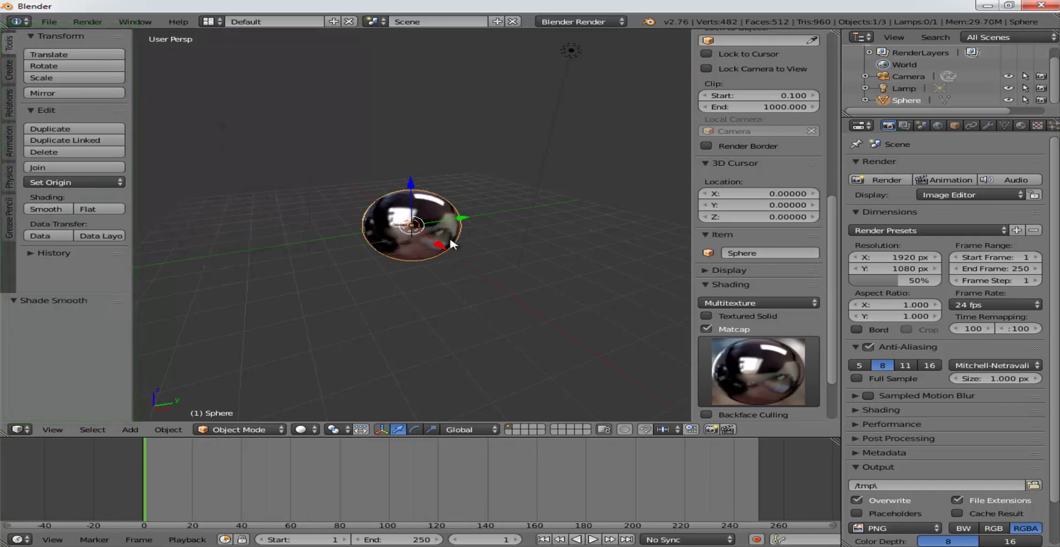
{"action": "scroll", "coordinate": [450, 239], "scroll_direction": "up", "scroll_amount": 4}
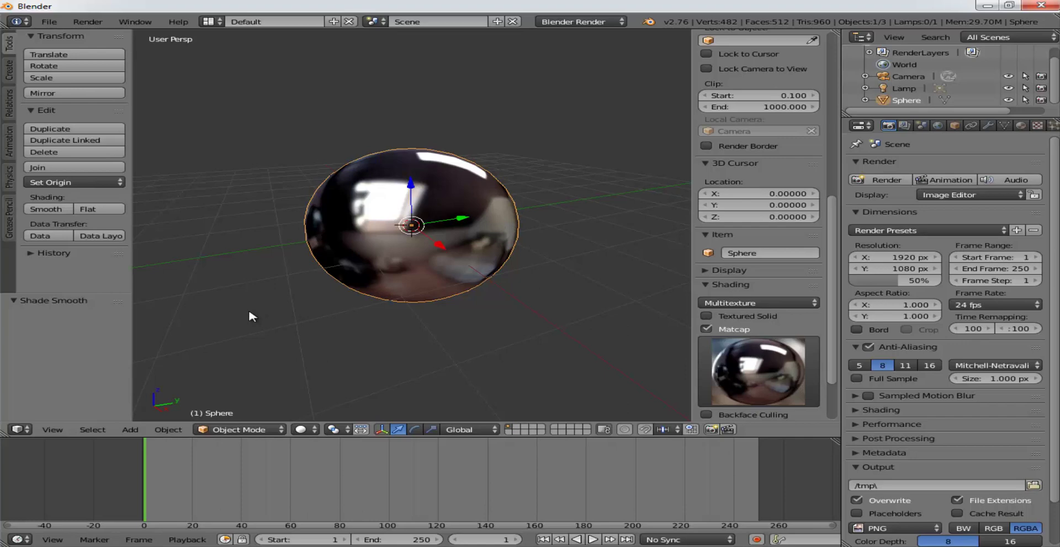
{"action": "key", "text": "F12"}
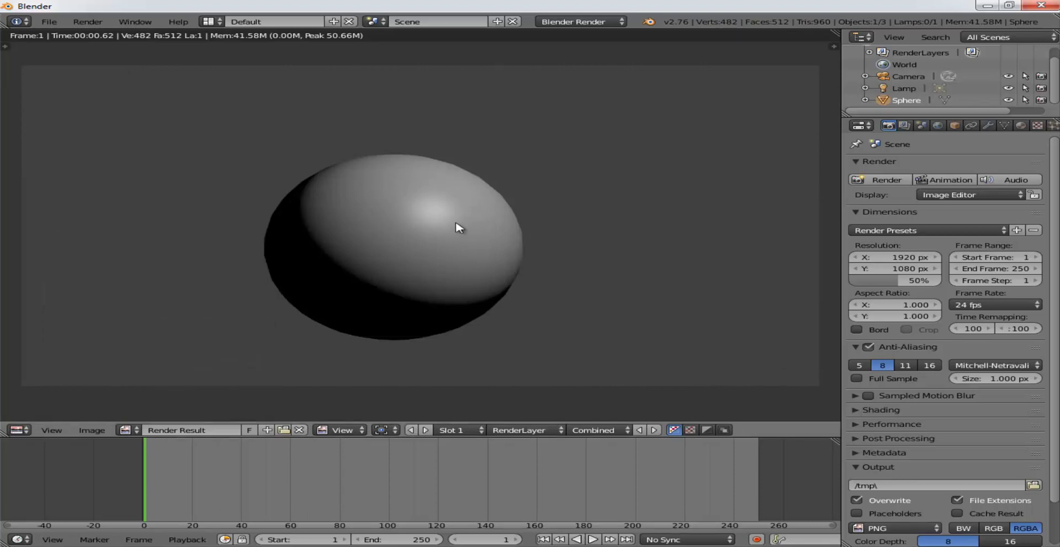
{"action": "key", "text": "Escape"}
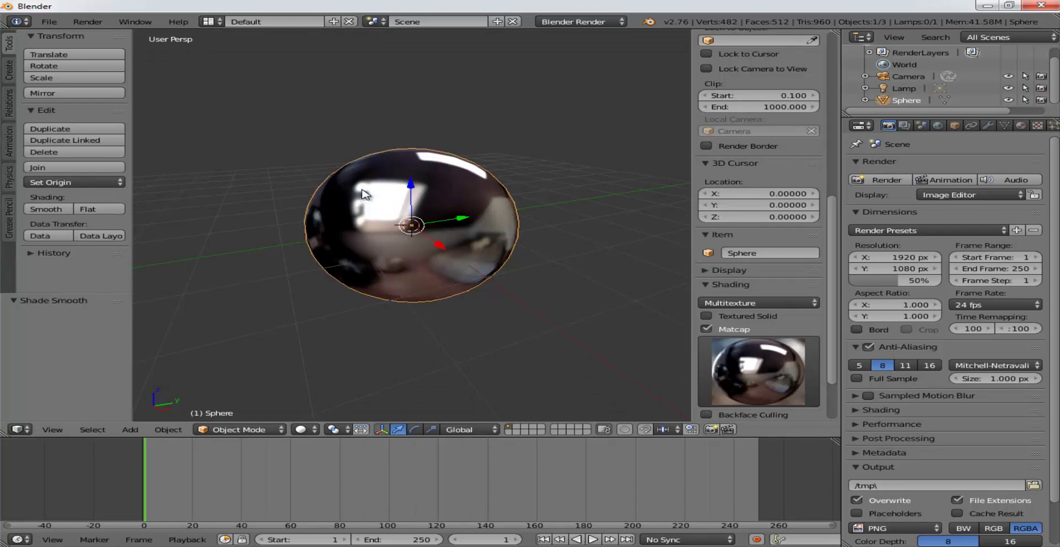
Flat-shade the sphere and set the animation's end frame to 40.
{"action": "left_click", "coordinate": [97, 210]}
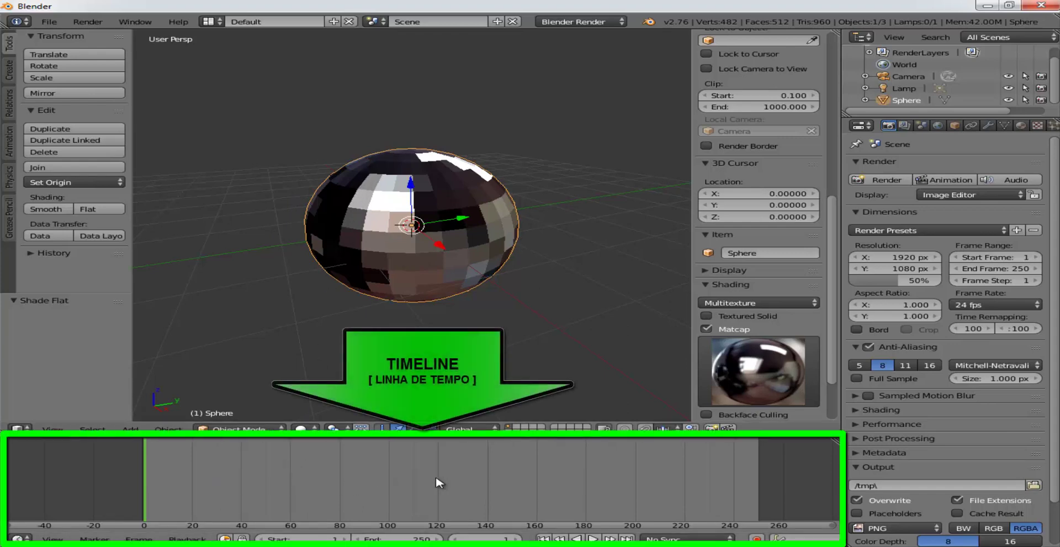
{"action": "left_click", "coordinate": [242, 476]}
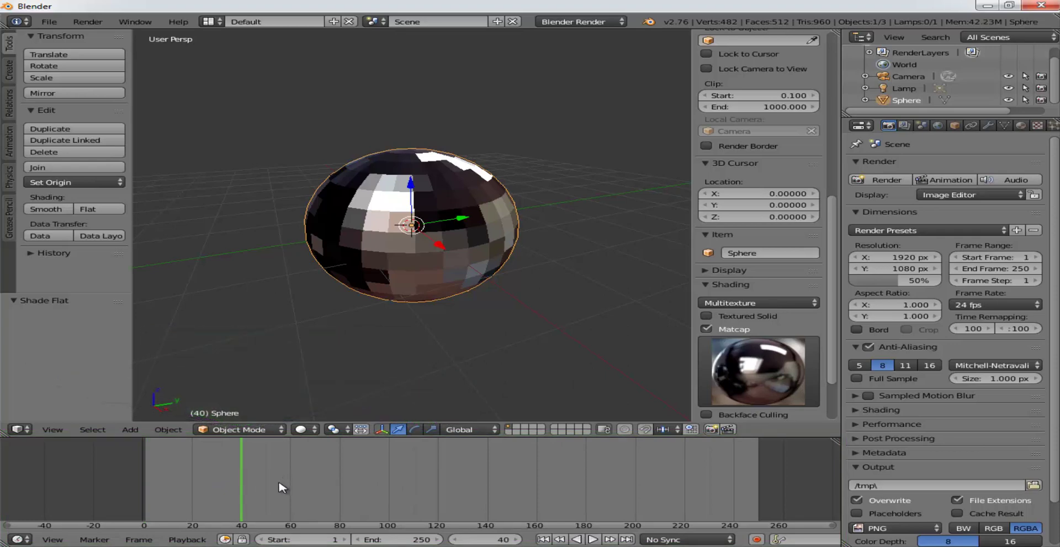
{"action": "key", "text": "e"}
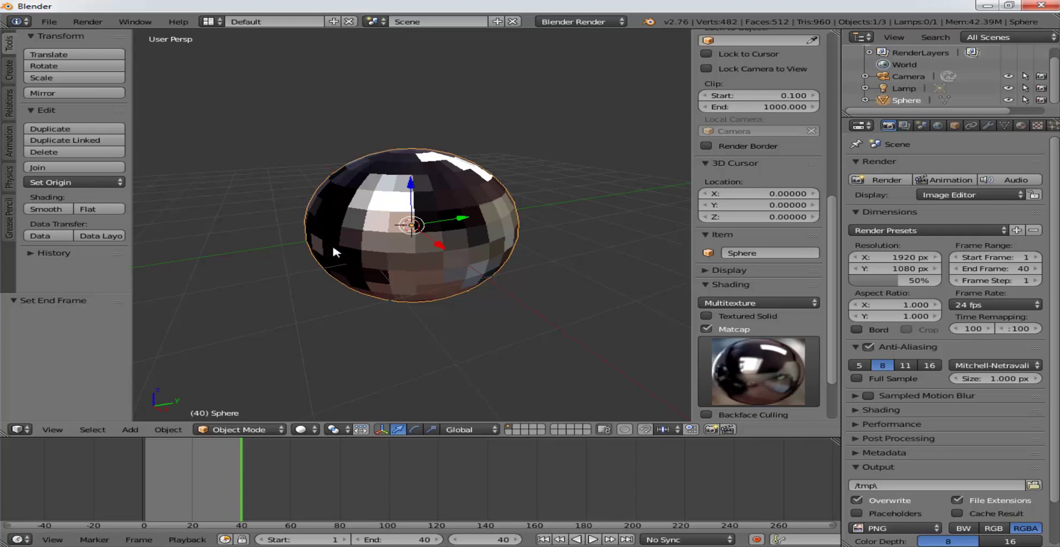
Insert a rotation keyframe for the sphere at frame 1.
{"action": "left_click", "coordinate": [144, 455]}
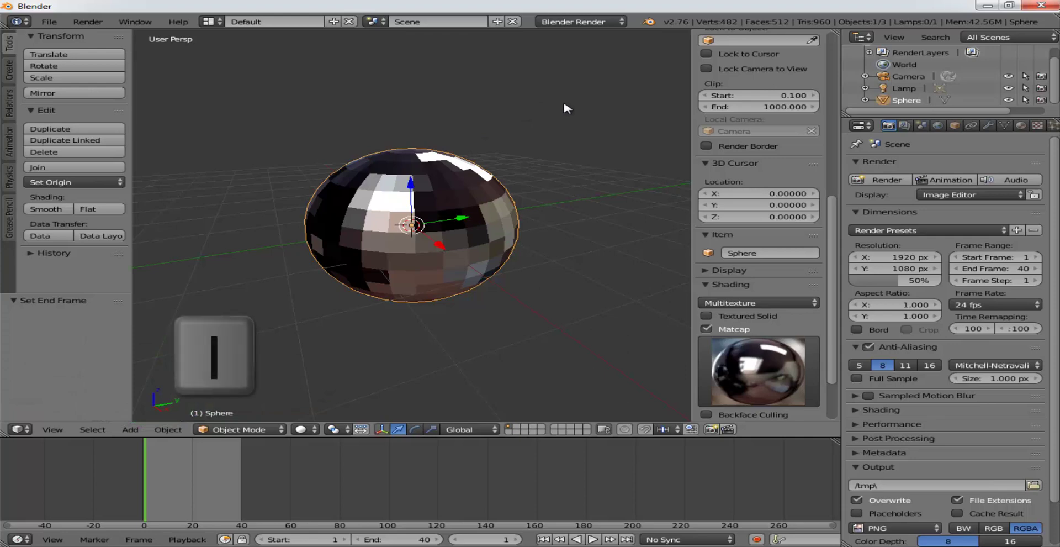
{"action": "key", "text": "i"}
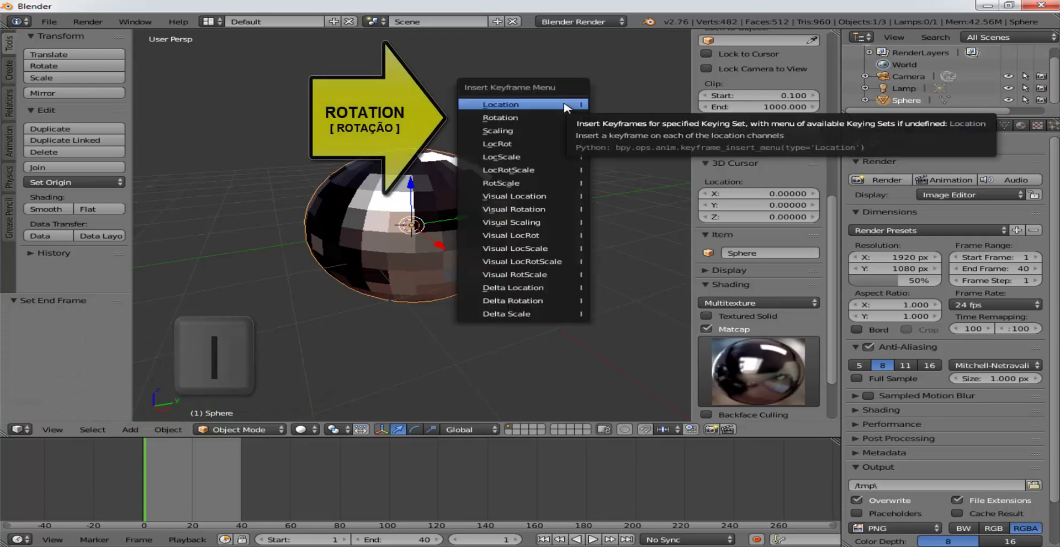
{"action": "left_click", "coordinate": [515, 118]}
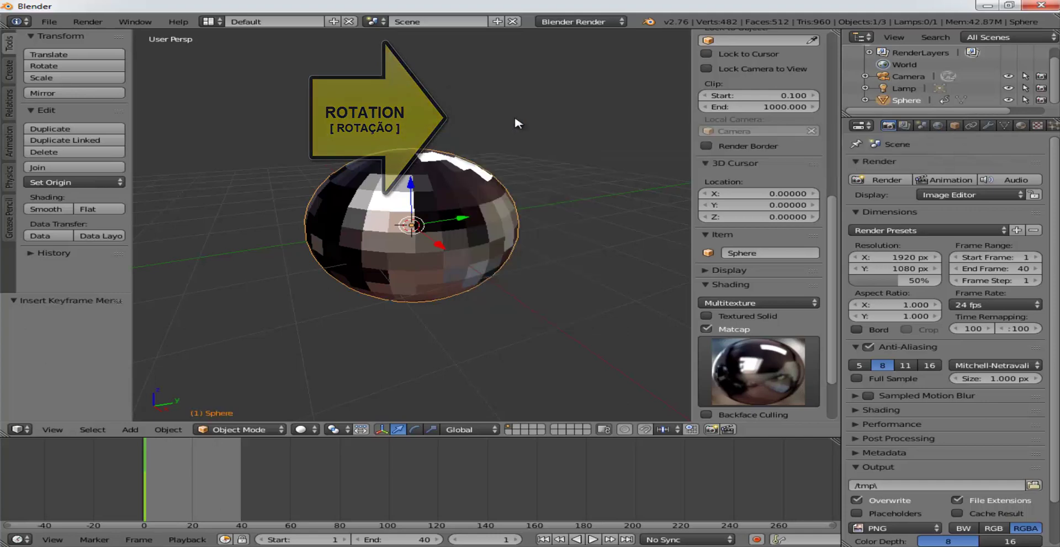
At frame 39 rotate the sphere about 413.58° around Z, keyframe the rotation, and play.
{"action": "left_click", "coordinate": [239, 469]}
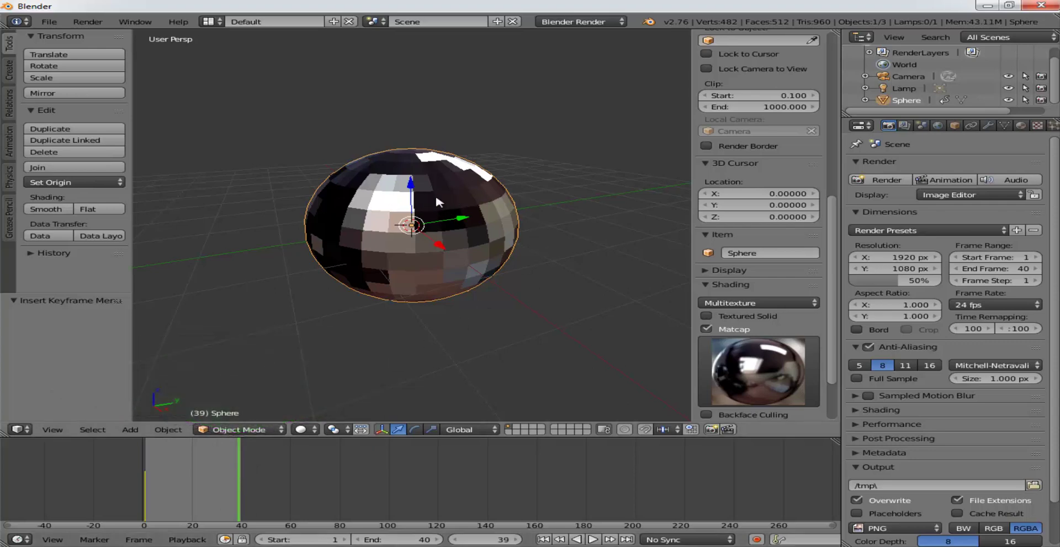
{"action": "key", "text": "r"}
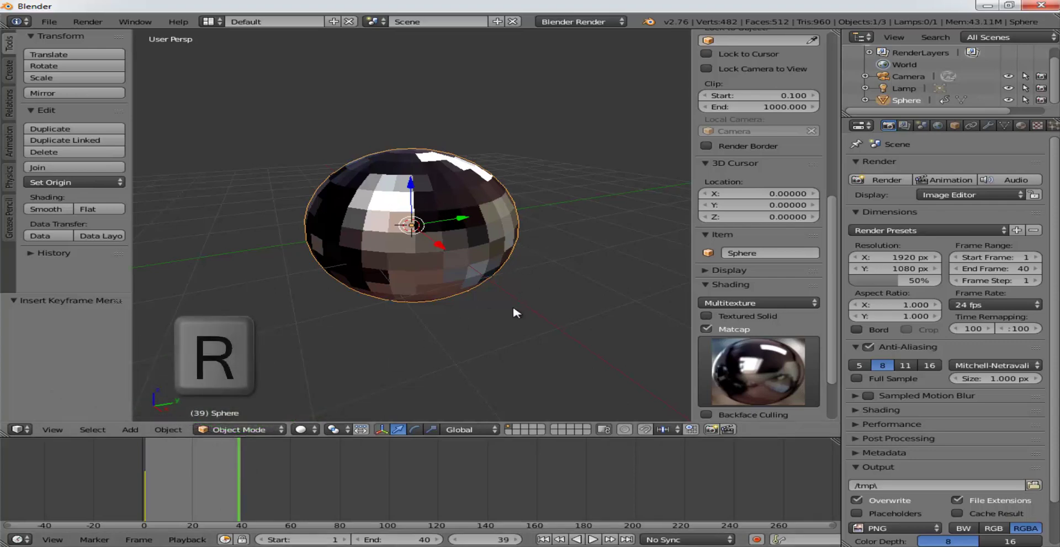
{"action": "key", "text": "z"}
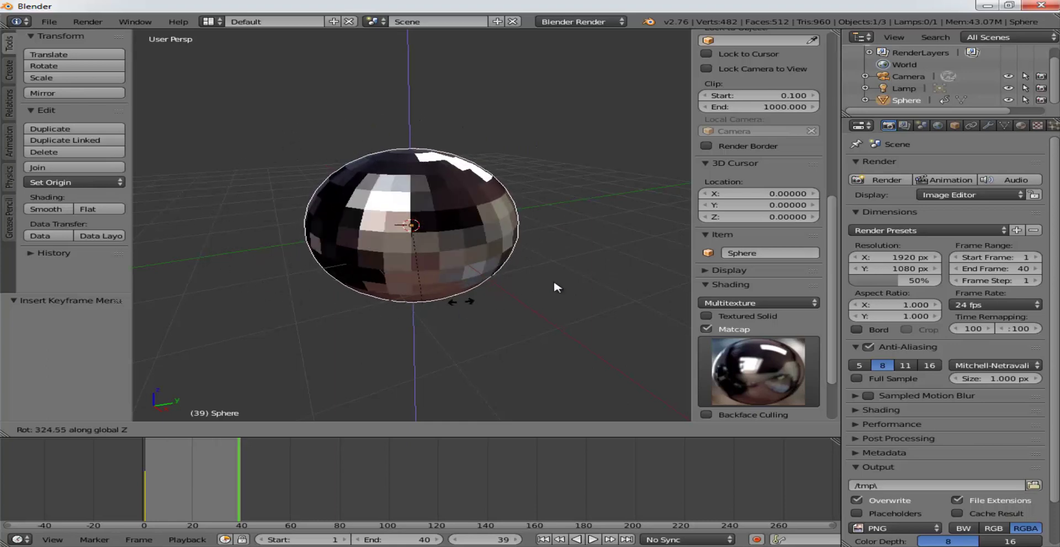
{"action": "left_click", "coordinate": [622, 212]}
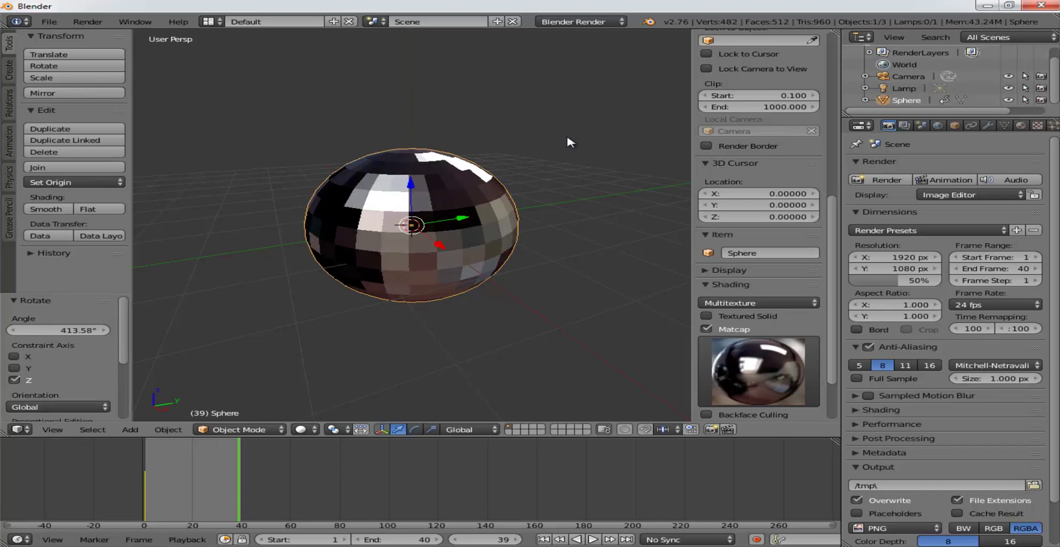
{"action": "key", "text": "i"}
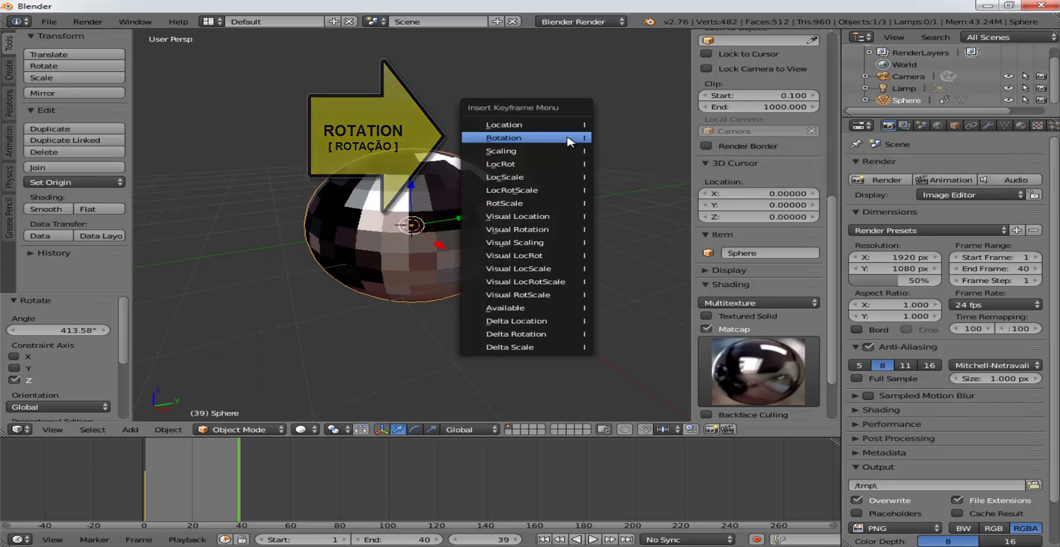
{"action": "left_click", "coordinate": [569, 138]}
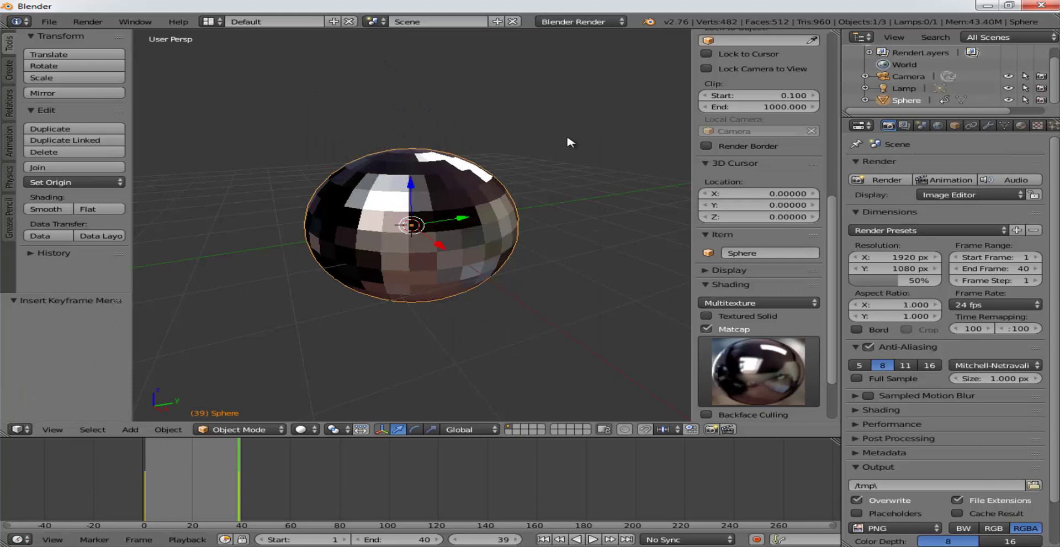
{"action": "key", "text": "alt+a"}
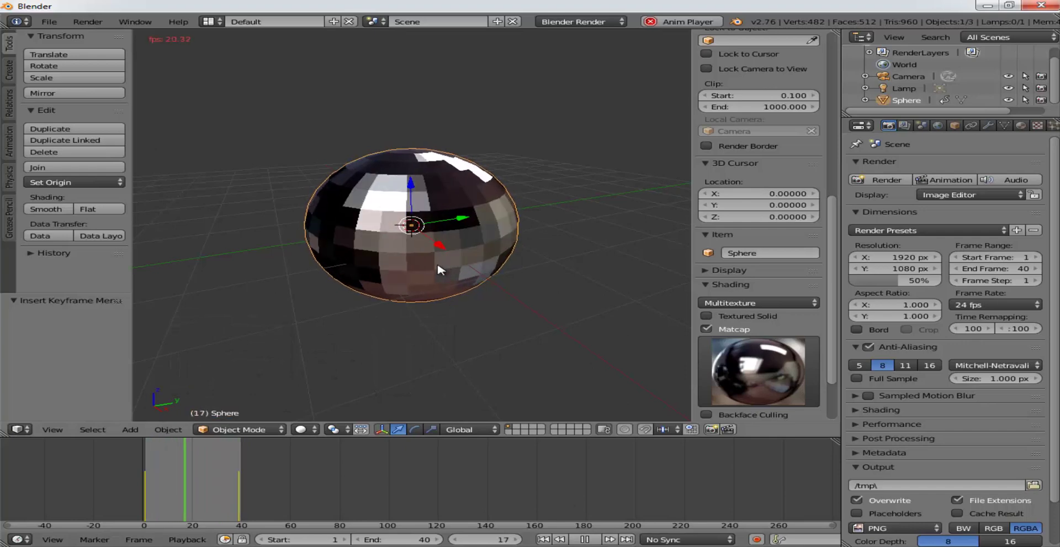
Stop playback, rewind to frame 1, render the 40-frame animation, then close the render.
{"action": "left_click", "coordinate": [583, 539]}
{"action": "left_click", "coordinate": [544, 540]}
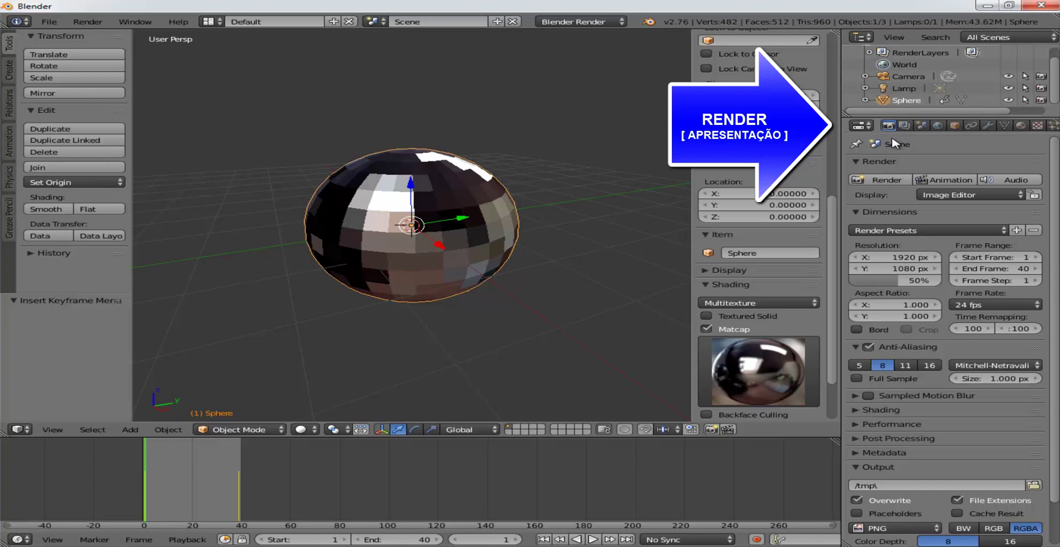
{"action": "left_click", "coordinate": [941, 182]}
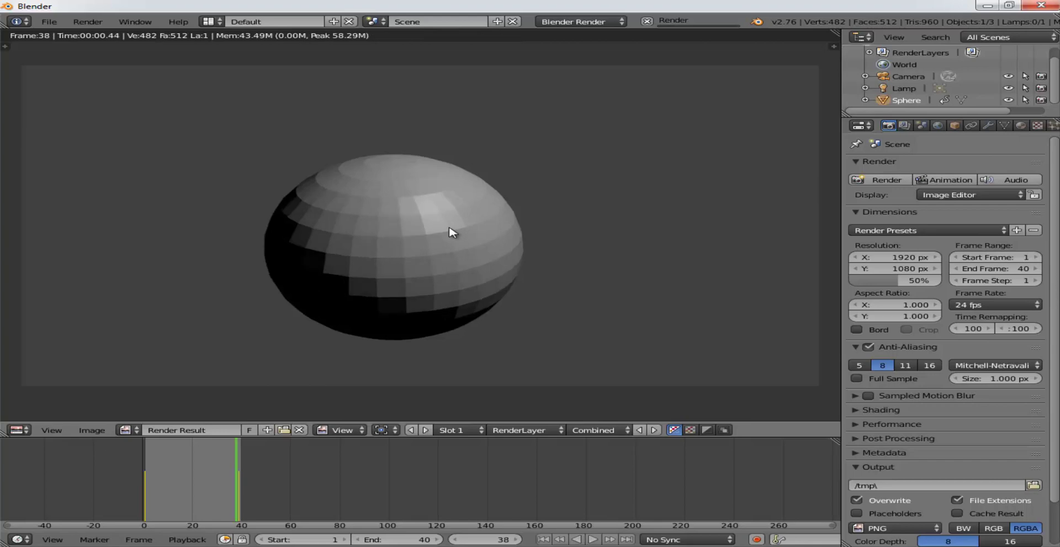
{"action": "key", "text": "Escape"}
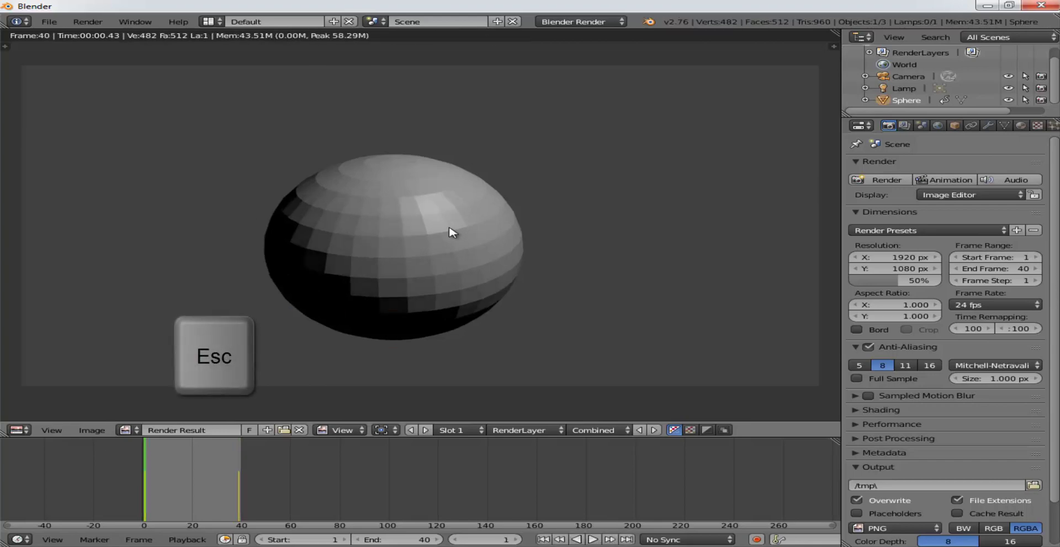
{"action": "key", "text": "Escape"}
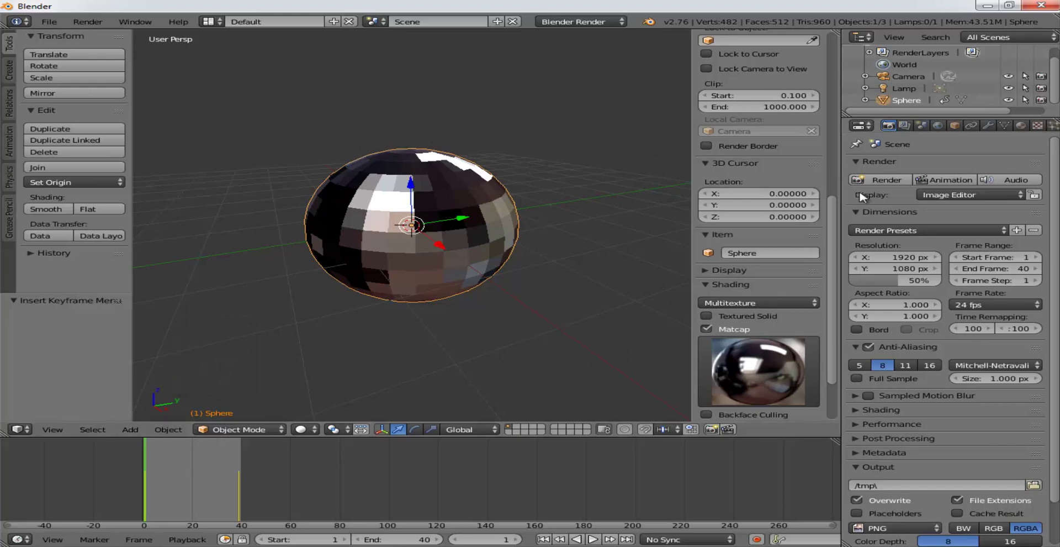
{"action": "left_click", "coordinate": [88, 22]}
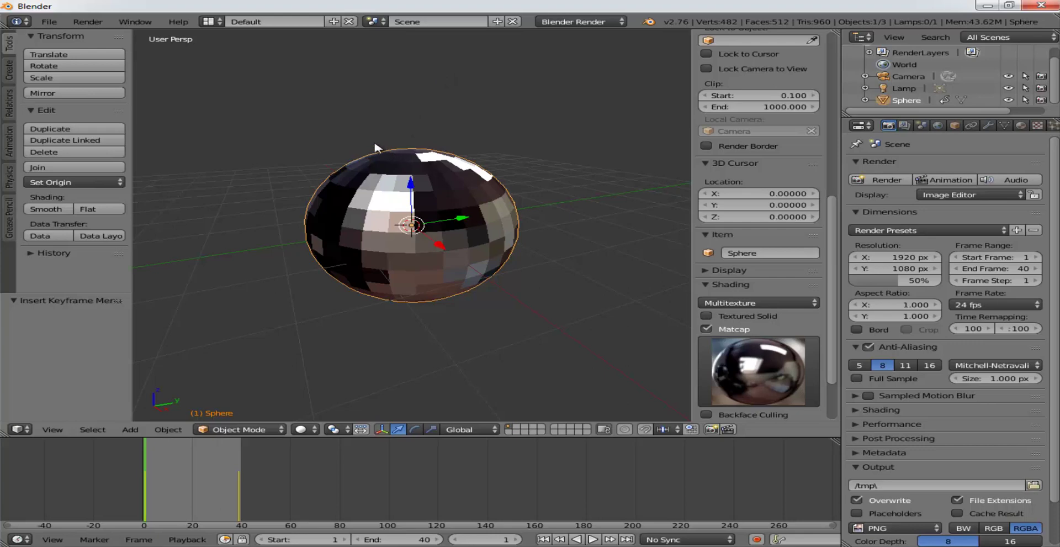
{"action": "left_click", "coordinate": [91, 22]}
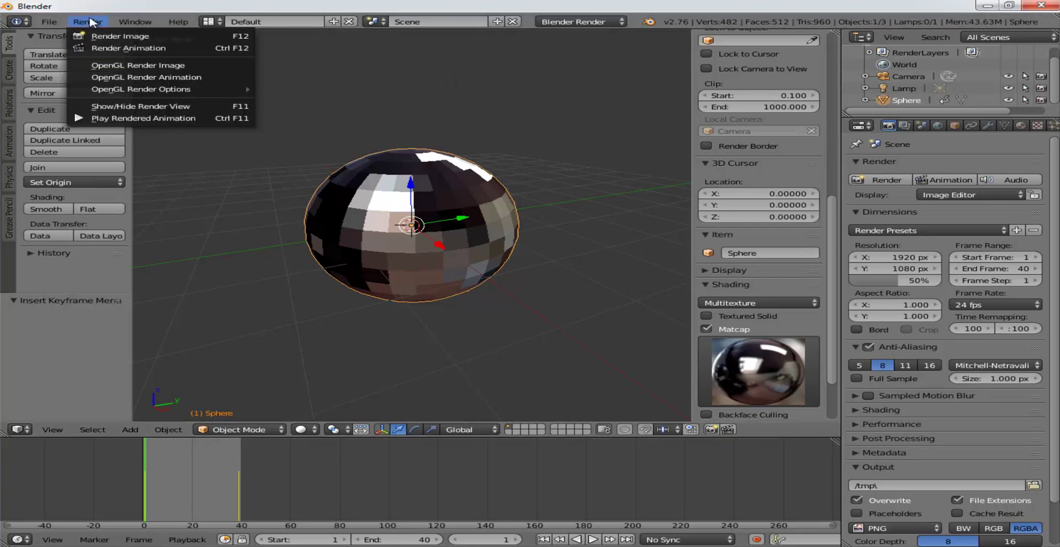
{"action": "left_click", "coordinate": [145, 67]}
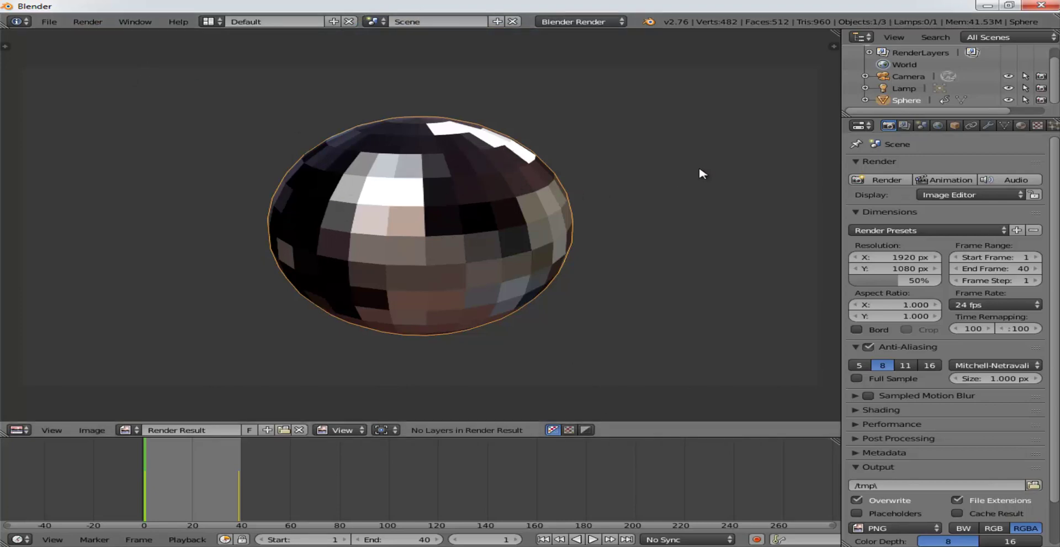
{"action": "key", "text": "Escape"}
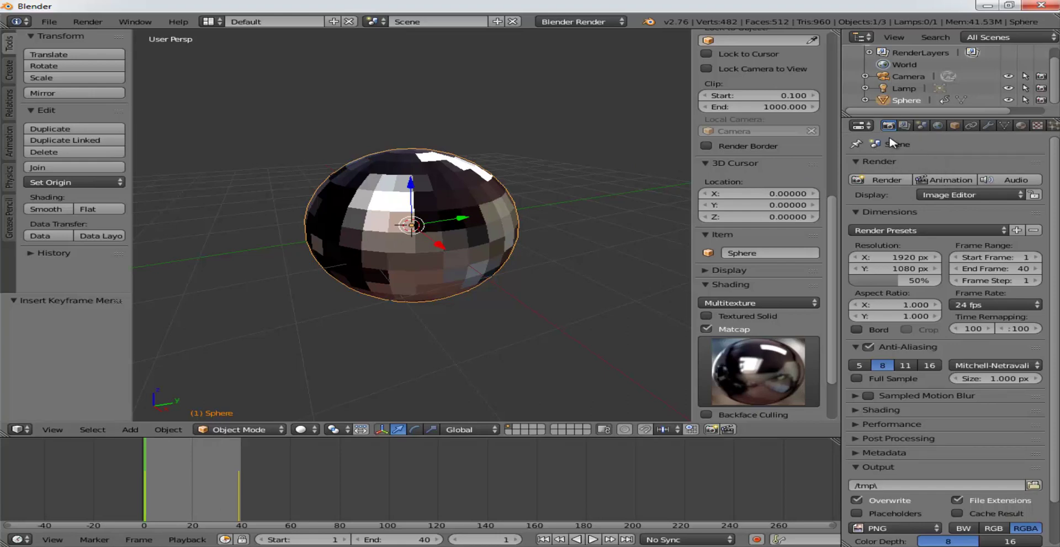
{"action": "left_click", "coordinate": [87, 21]}
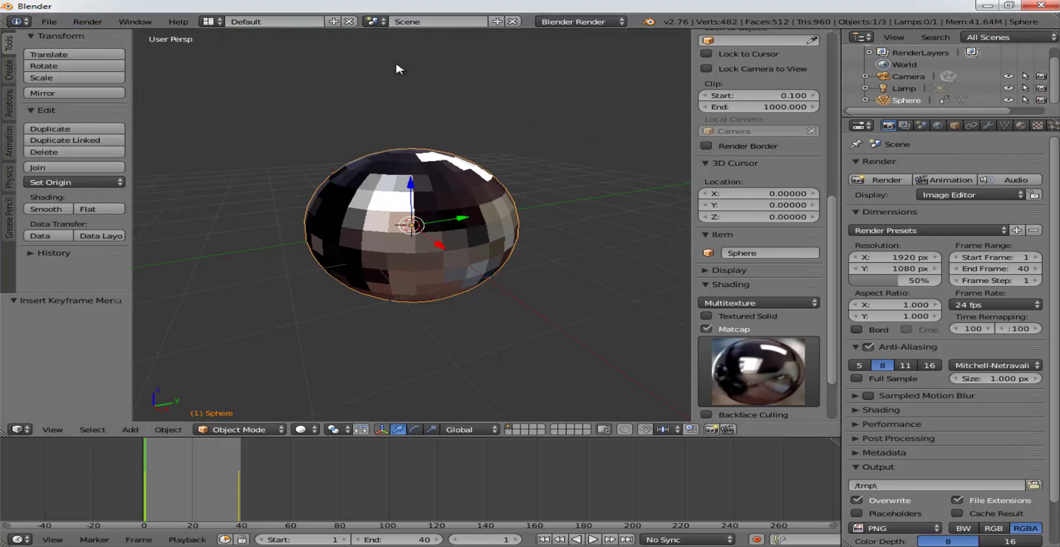
Run OpenGL Render Animation, saving all 40 frames as PNGs to C:\tmp.
{"action": "left_click", "coordinate": [97, 23]}
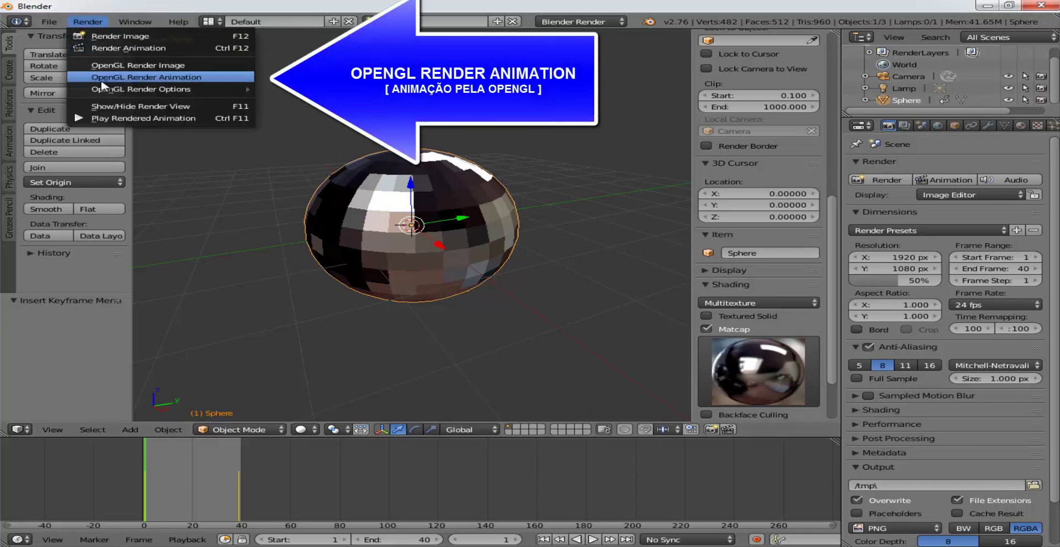
{"action": "left_click", "coordinate": [154, 81]}
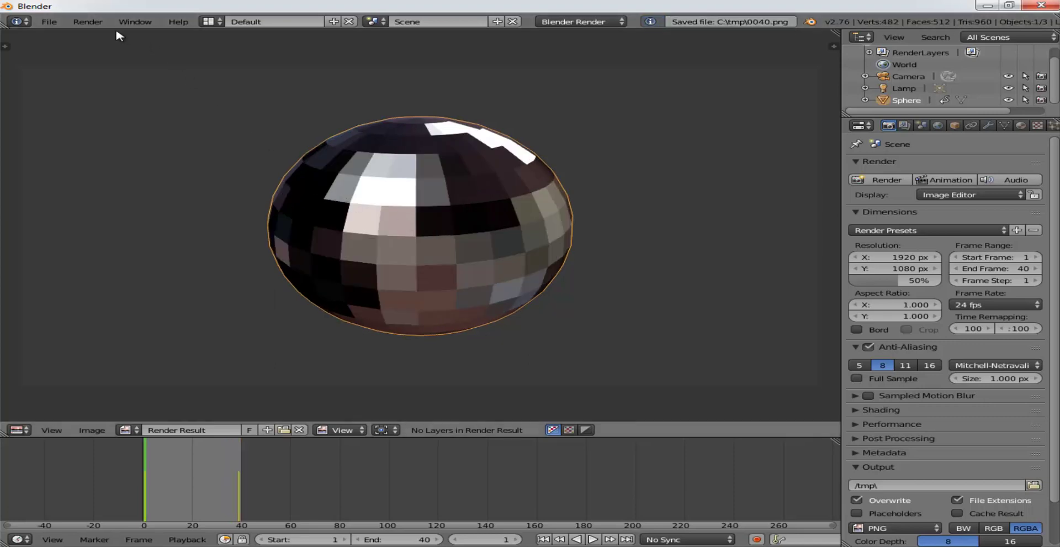
{"action": "left_click", "coordinate": [87, 21]}
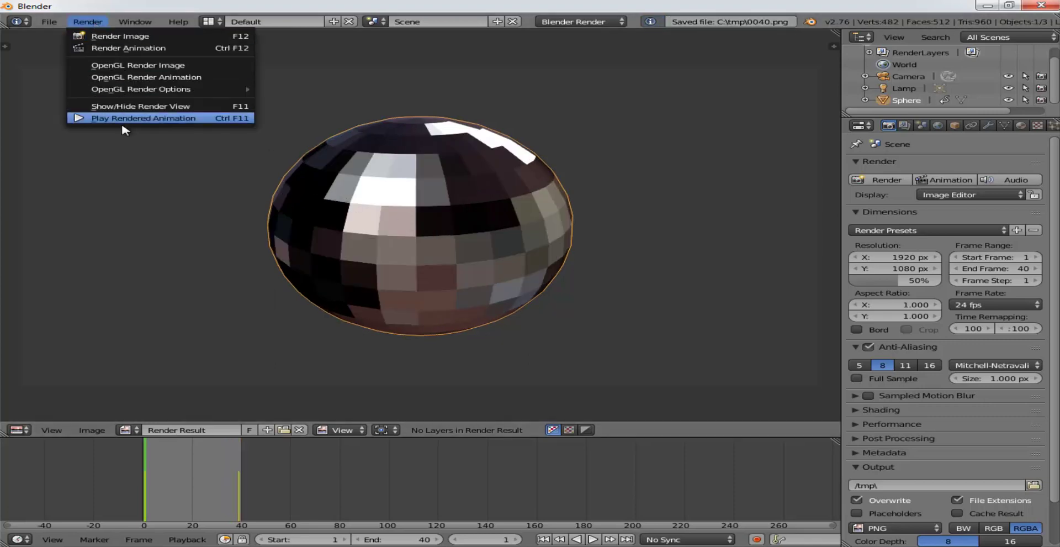
Play back the rendered PNG frames, then delete the sphere from the scene.
{"action": "left_click", "coordinate": [166, 123]}
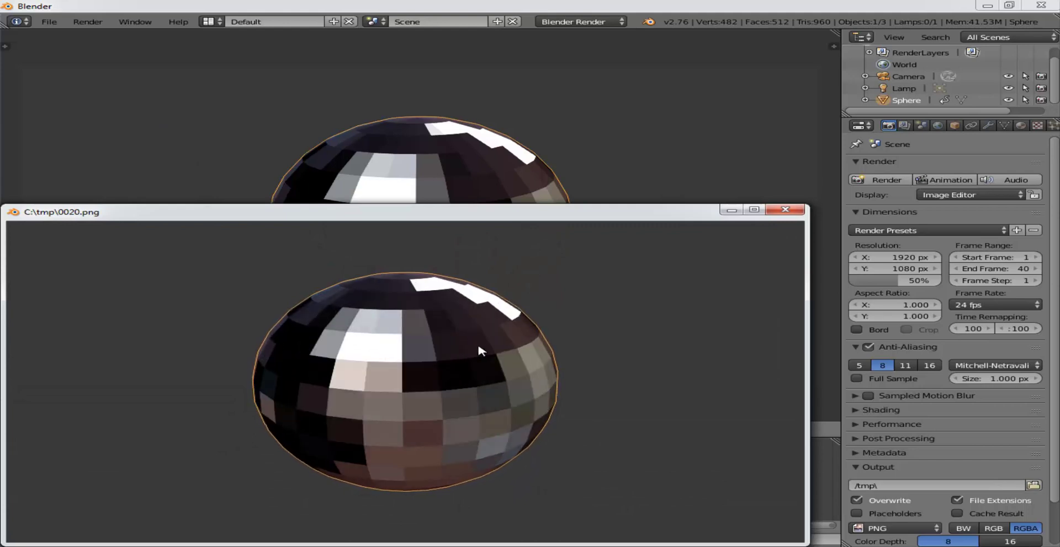
{"action": "key", "text": "Escape"}
{"action": "key", "text": "Escape"}
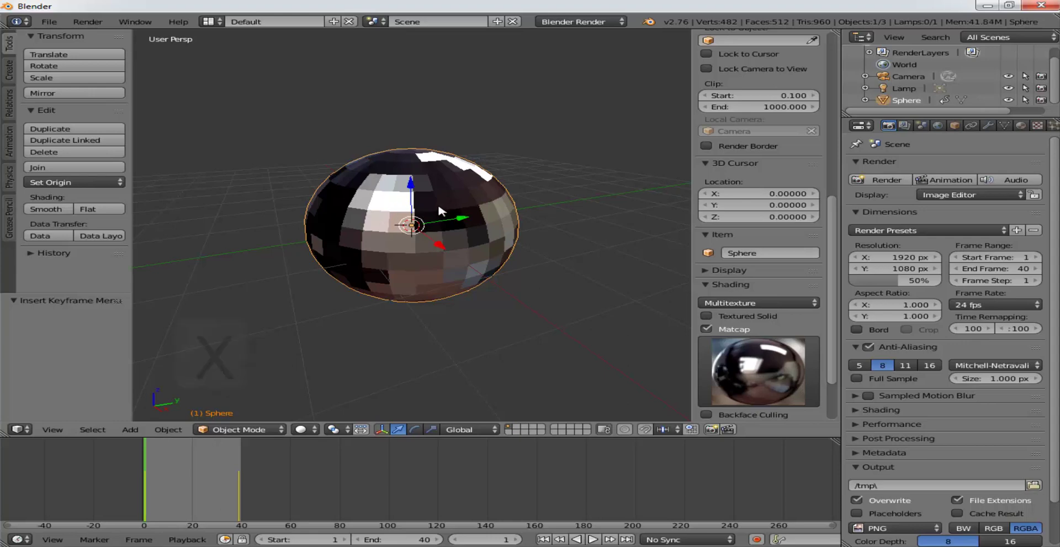
{"action": "key", "text": "x"}
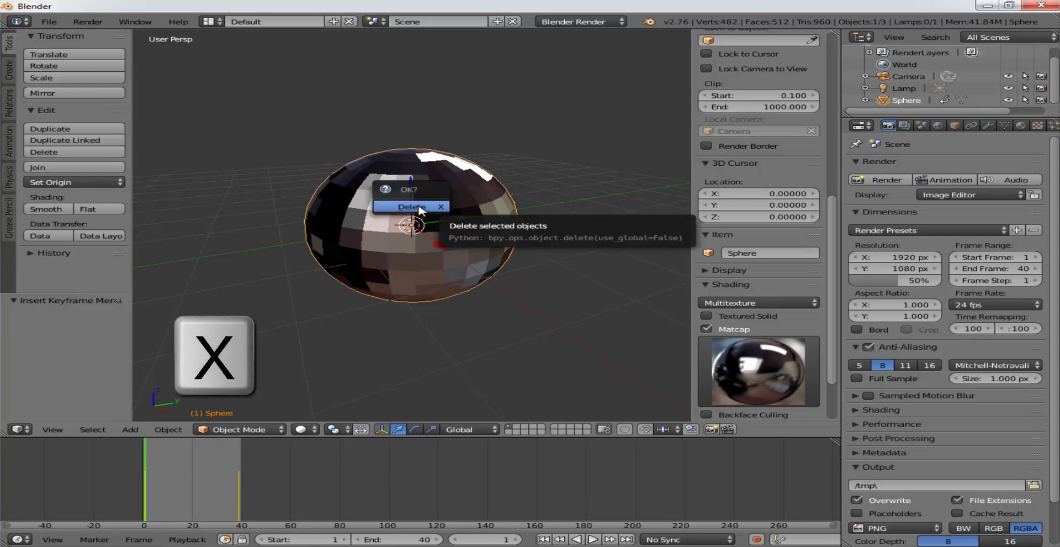
{"action": "left_click", "coordinate": [419, 207]}
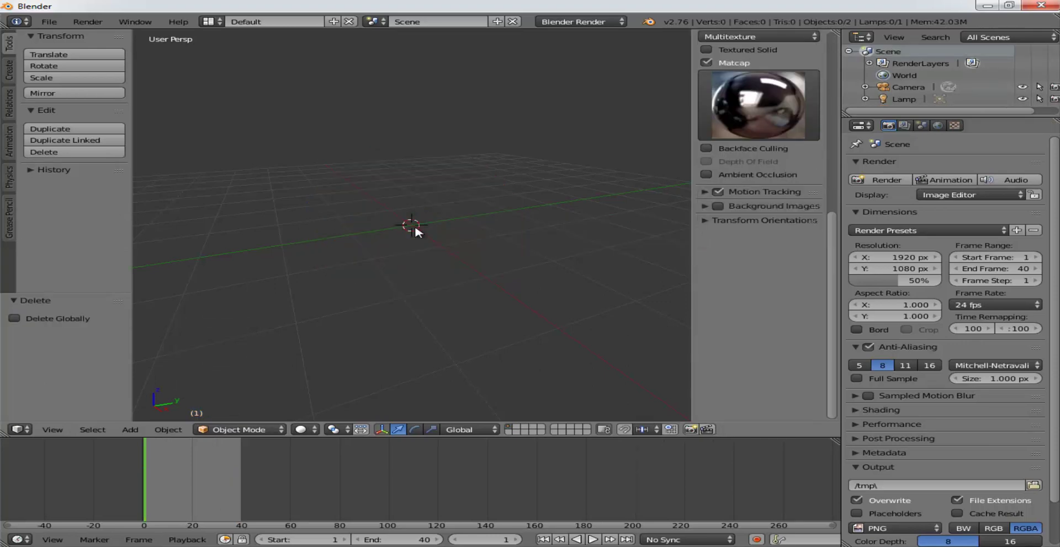
Add a default Text object at the scene origin from the Shift+A Add menu.
{"action": "key", "text": "shift+a"}
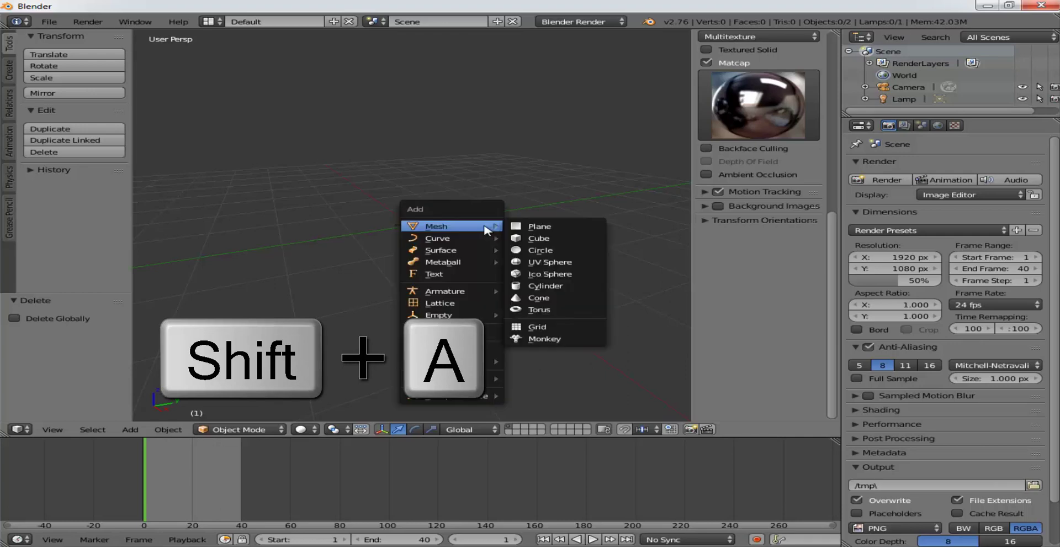
{"action": "left_click", "coordinate": [451, 275]}
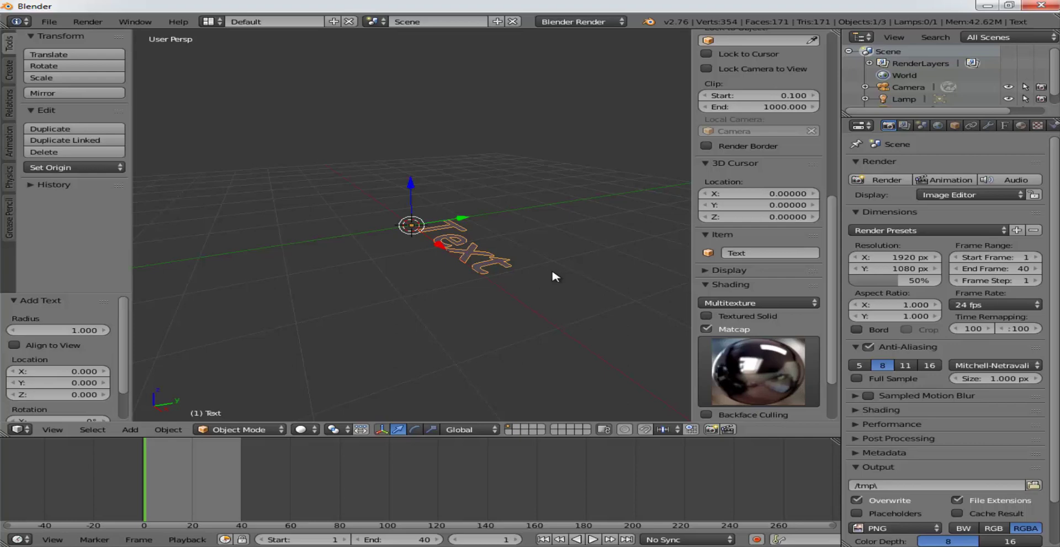
Rotate the Text object 90° about the X axis so it stands upright.
{"action": "key", "text": "r"}
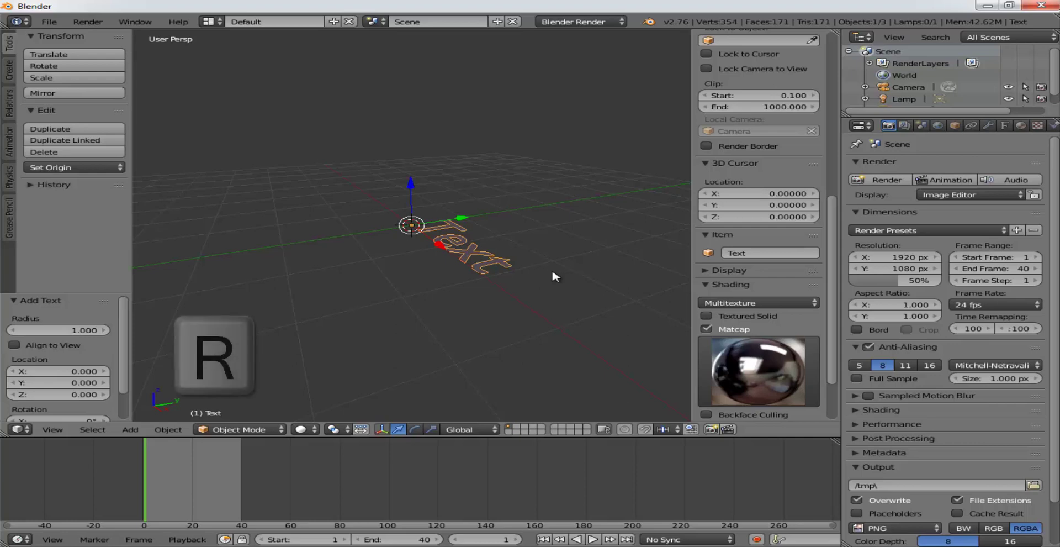
{"action": "key", "text": "x"}
{"action": "key", "text": "9"}
{"action": "key", "text": "0"}
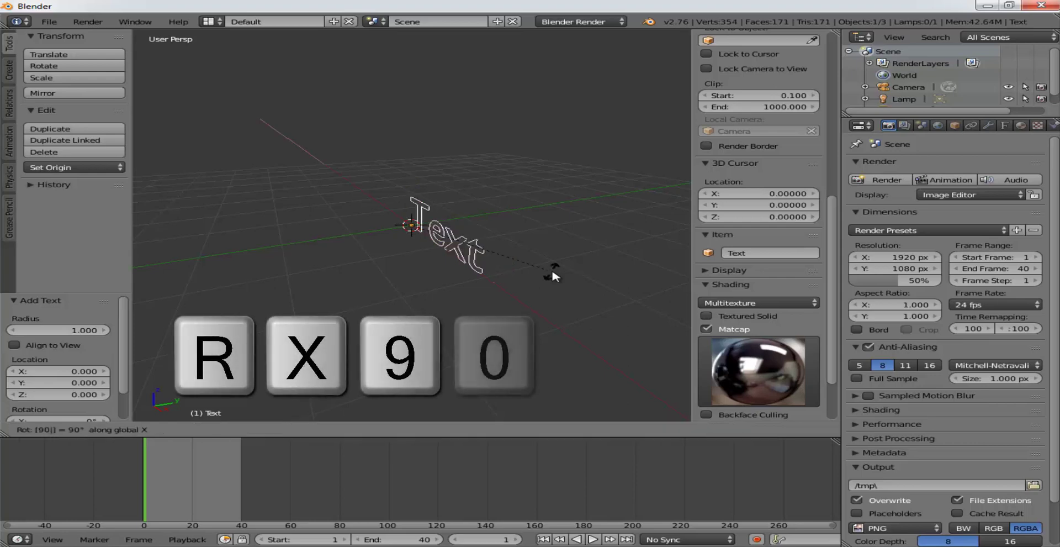
{"action": "key", "text": "Return"}
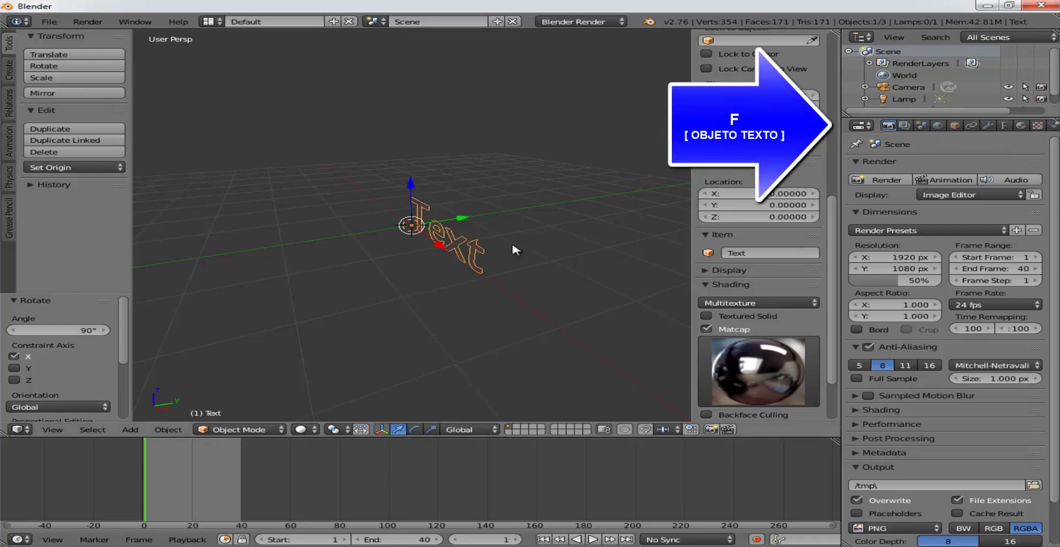
Set the text's Geometry Extrude to 0.092 in the Font properties, viewing it front-on.
{"action": "left_click", "coordinate": [1005, 125]}
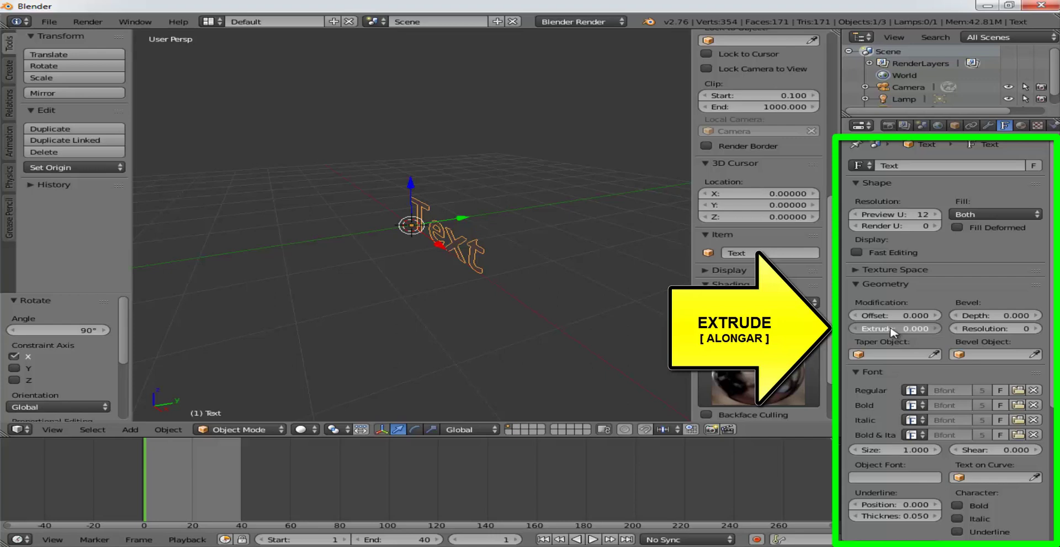
{"action": "left_click_drag", "start_coordinate": [893, 329], "coordinate": [952, 329]}
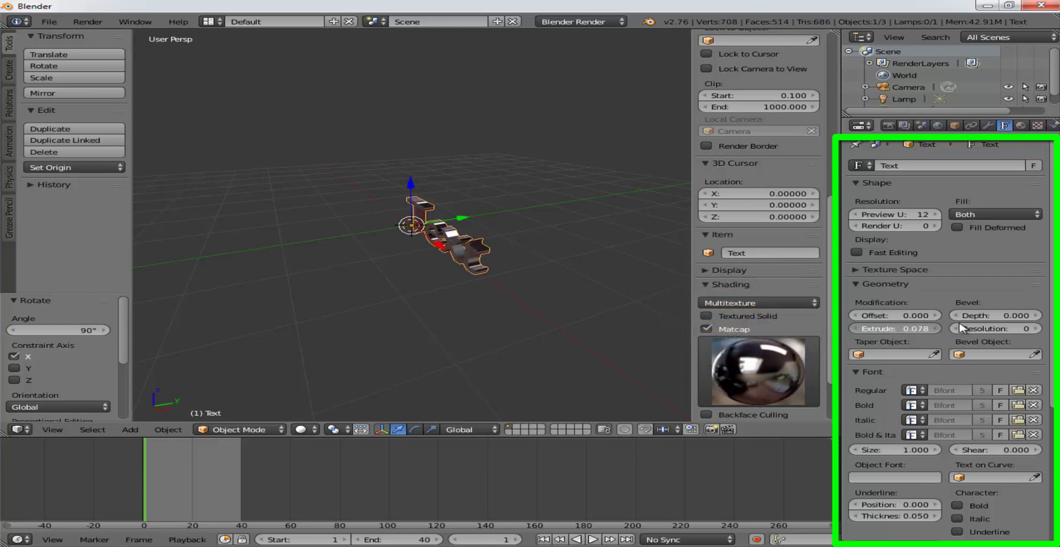
{"action": "left_click_drag", "start_coordinate": [952, 328], "coordinate": [976, 329]}
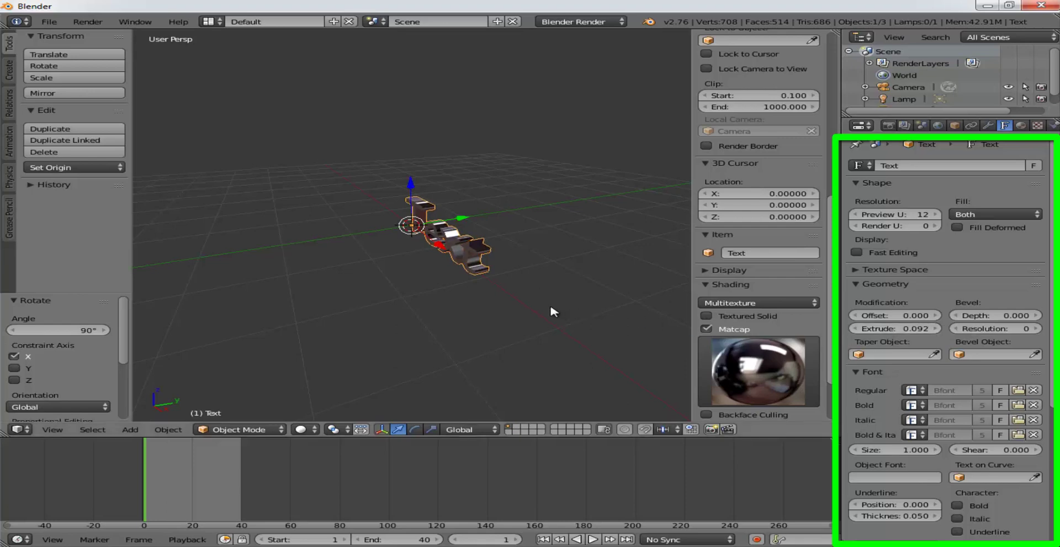
{"action": "scroll", "coordinate": [552, 310], "scroll_direction": "up", "scroll_amount": 3}
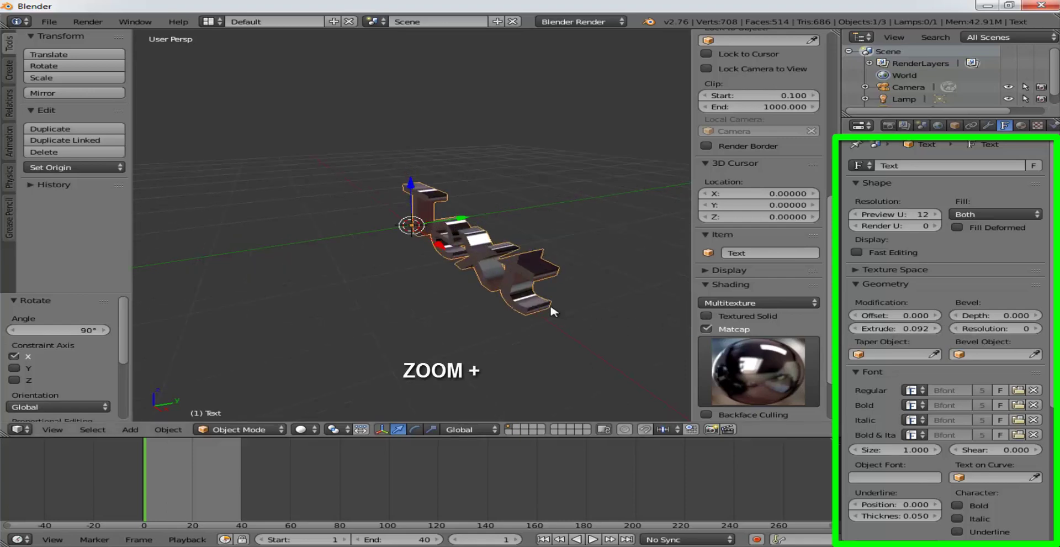
{"action": "middle_click_drag", "start_coordinate": [498, 314], "coordinate": [558, 299]}
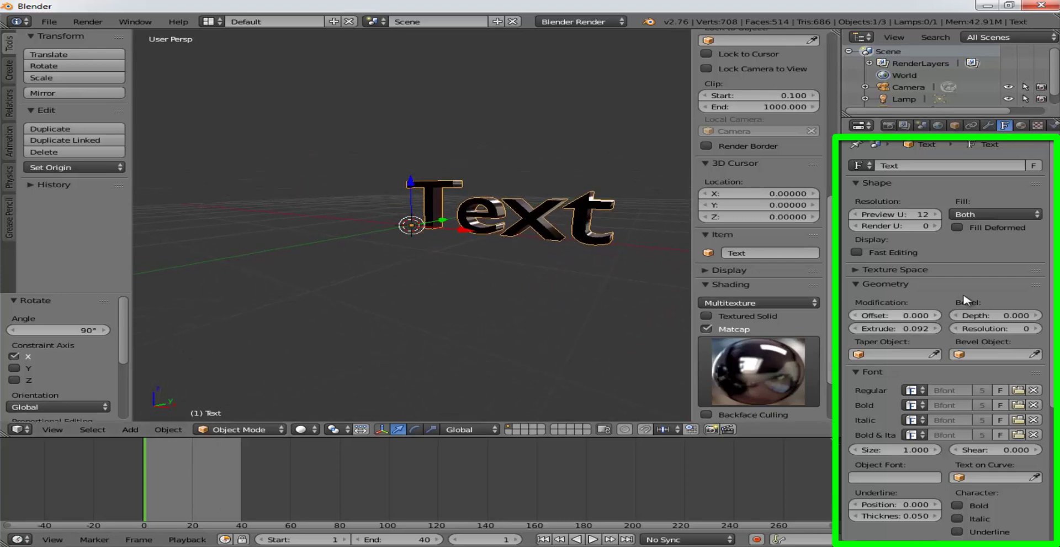
Set the text's Paragraph alignment to Center in the Font properties.
{"action": "scroll", "coordinate": [966, 299], "scroll_direction": "down", "scroll_amount": 2}
{"action": "scroll", "coordinate": [965, 300], "scroll_direction": "down", "scroll_amount": 3}
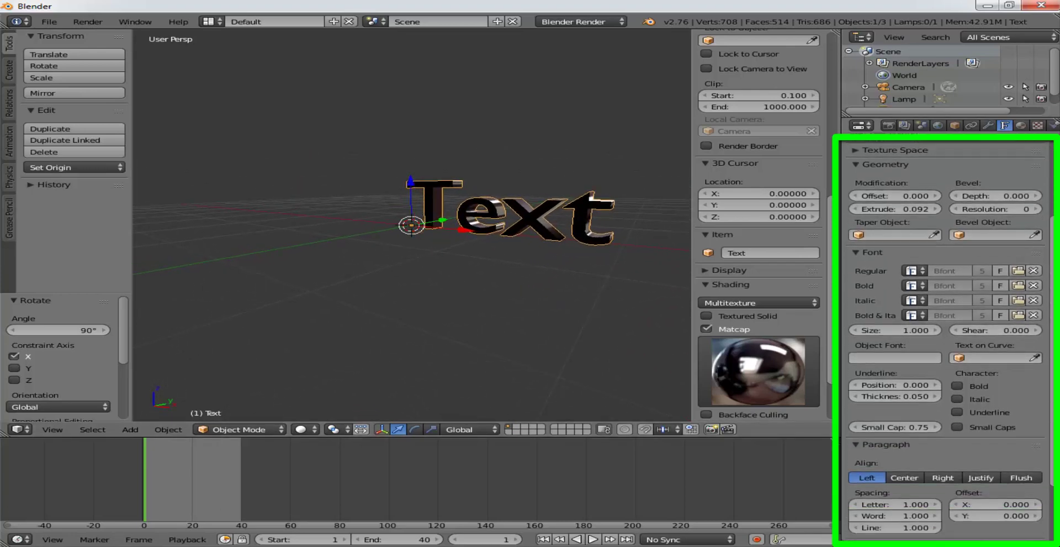
{"action": "scroll", "coordinate": [944, 331], "scroll_direction": "down", "scroll_amount": 2}
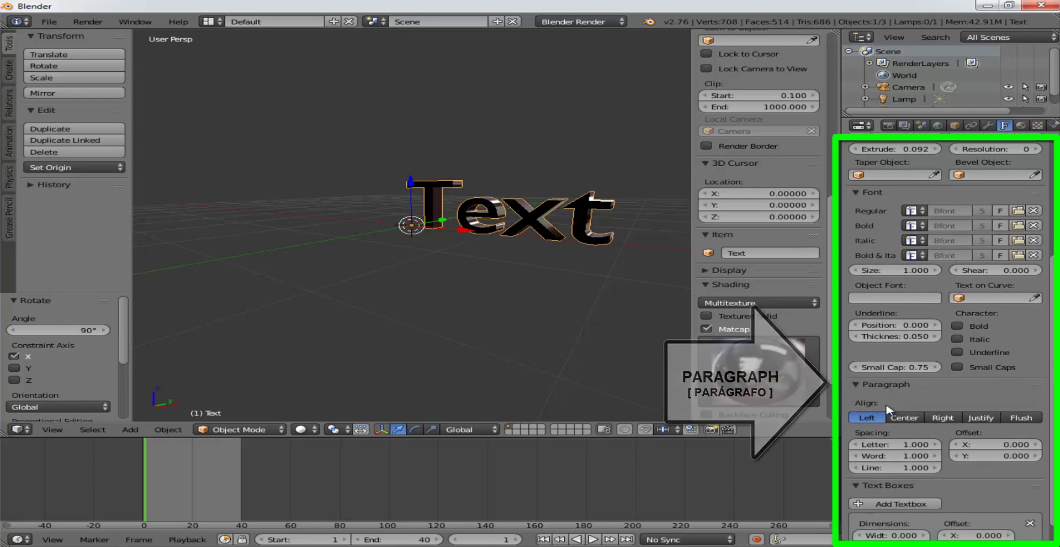
{"action": "left_click", "coordinate": [904, 417]}
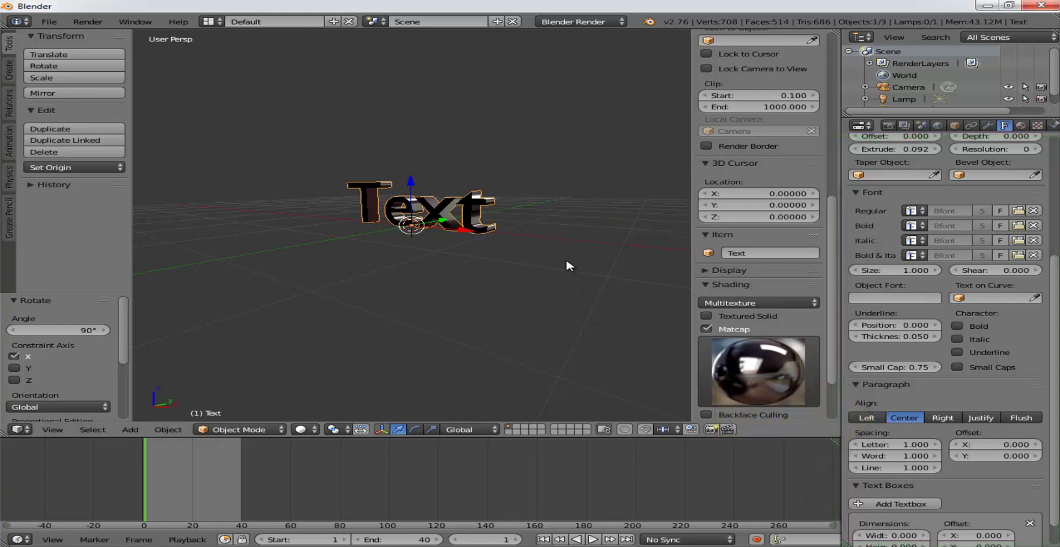
{"action": "mouse_move", "coordinate": [565, 257]}
{"action": "middle_mouse_down"}
{"action": "mouse_move", "coordinate": [519, 291]}
{"action": "mouse_move", "coordinate": [386, 290]}
{"action": "mouse_move", "coordinate": [308, 245]}
{"action": "mouse_move", "coordinate": [350, 218]}
{"action": "mouse_move", "coordinate": [579, 236]}
{"action": "mouse_move", "coordinate": [584, 265]}
{"action": "mouse_move", "coordinate": [574, 269]}
{"action": "middle_mouse_up"}
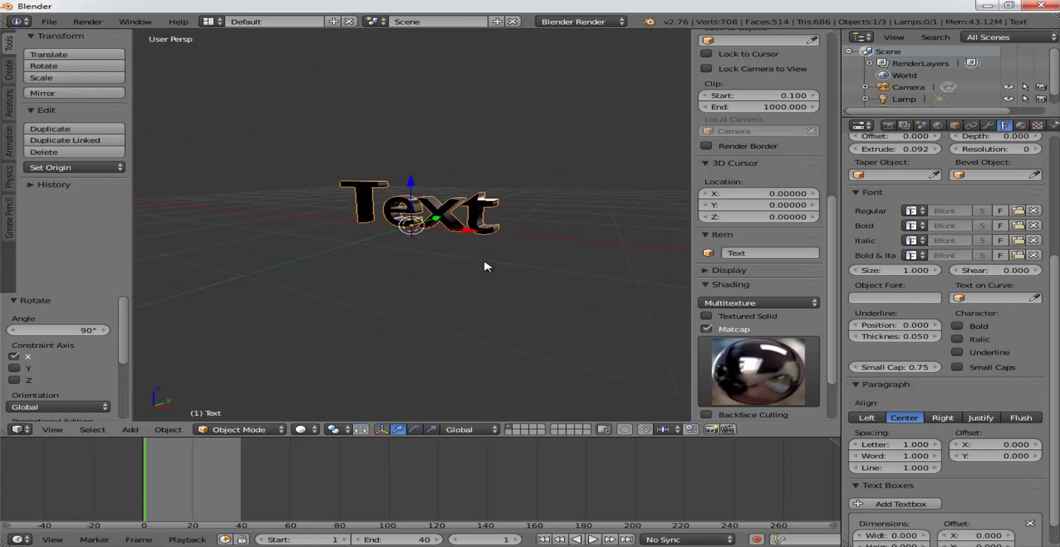
{"action": "scroll", "coordinate": [486, 266], "scroll_direction": "up", "scroll_amount": 1}
{"action": "scroll", "coordinate": [486, 266], "scroll_direction": "up", "scroll_amount": 2}
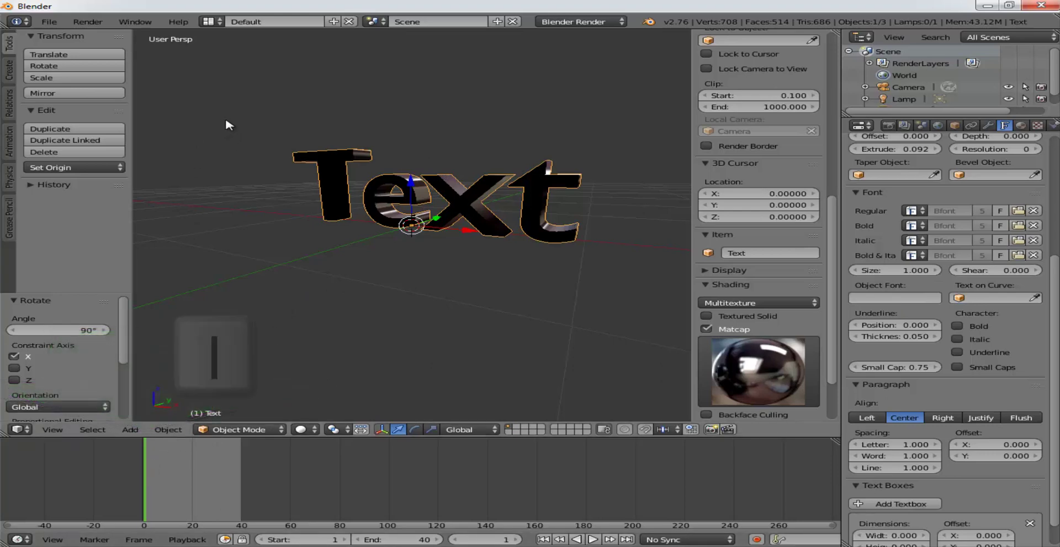
Insert a rotation keyframe at frame 1, then move to frame 40.
{"action": "key", "text": "i"}
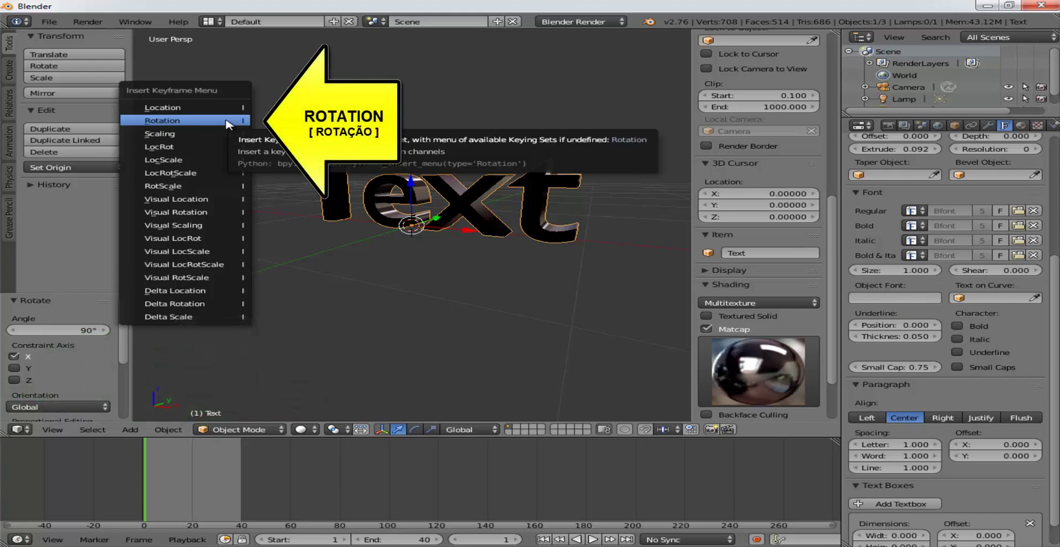
{"action": "left_click", "coordinate": [226, 121]}
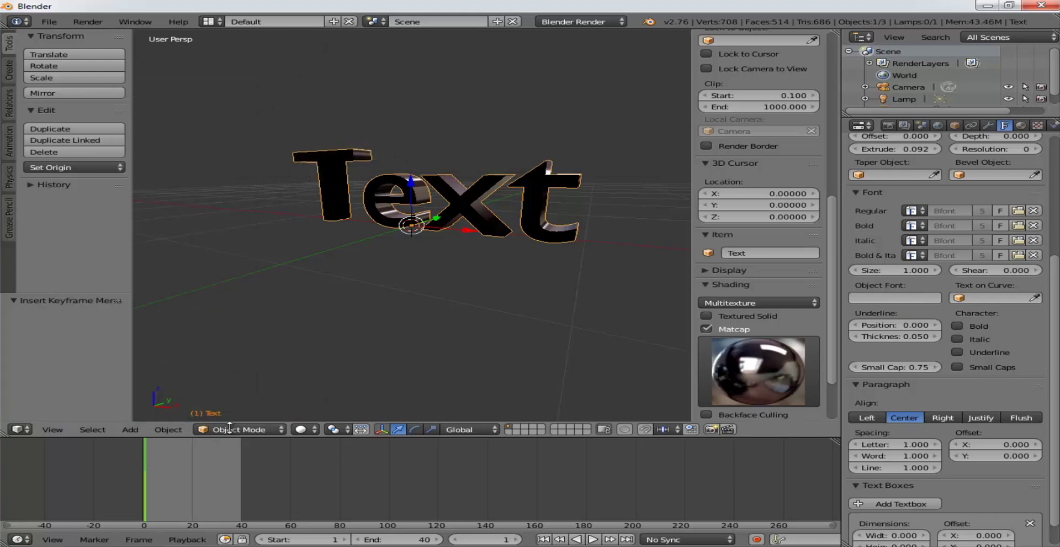
{"action": "left_click", "coordinate": [241, 473]}
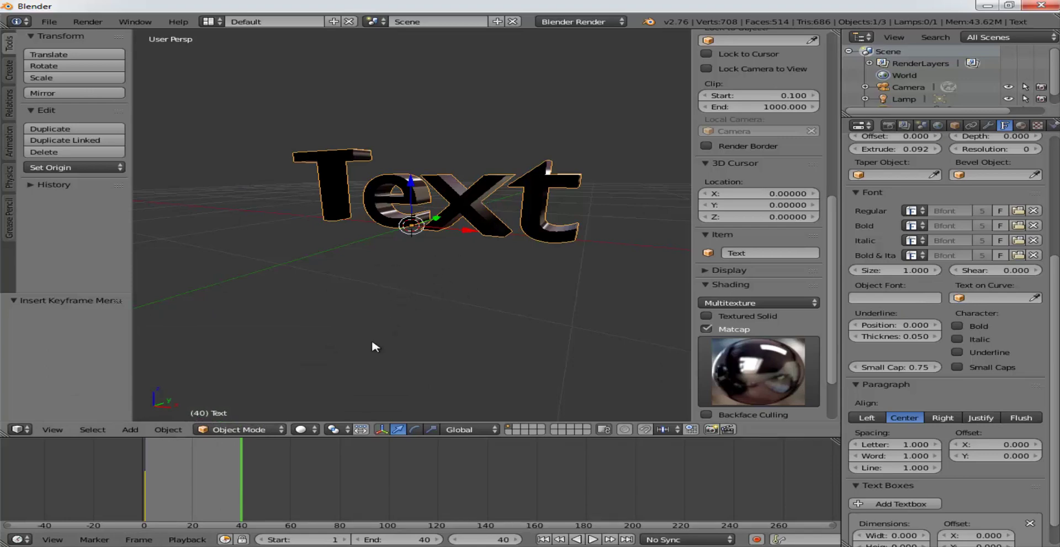
Turn the text about 60° around Z and keyframe its rotation at frame 40.
{"action": "key", "text": "r"}
{"action": "key", "text": "z"}
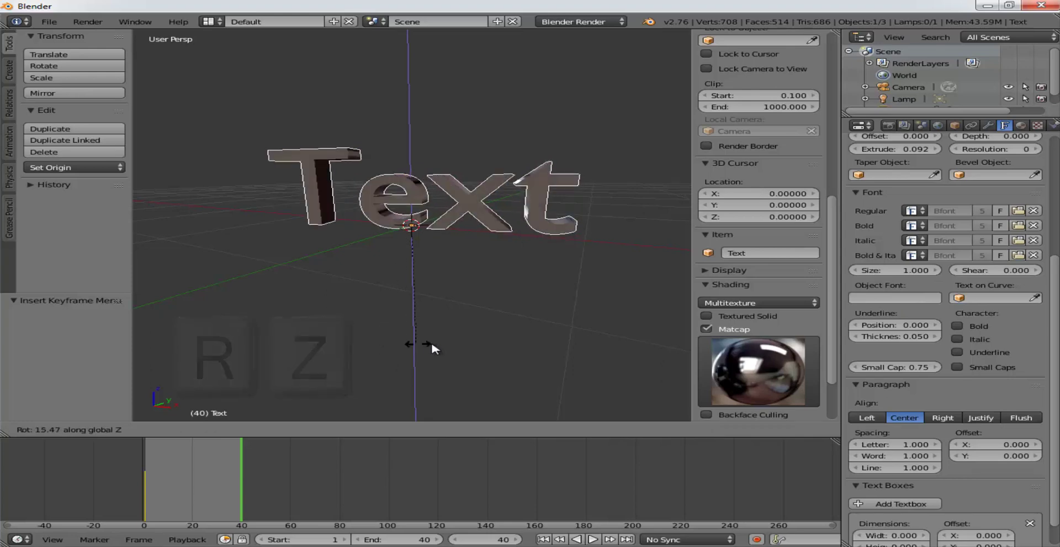
{"action": "left_click", "coordinate": [563, 328]}
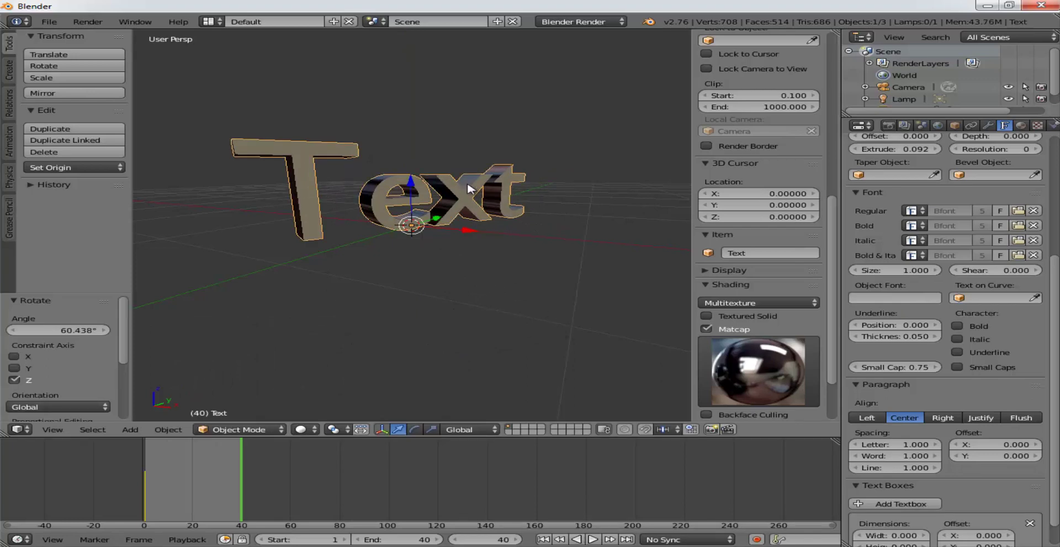
{"action": "key", "text": "i"}
{"action": "left_click", "coordinate": [573, 98]}
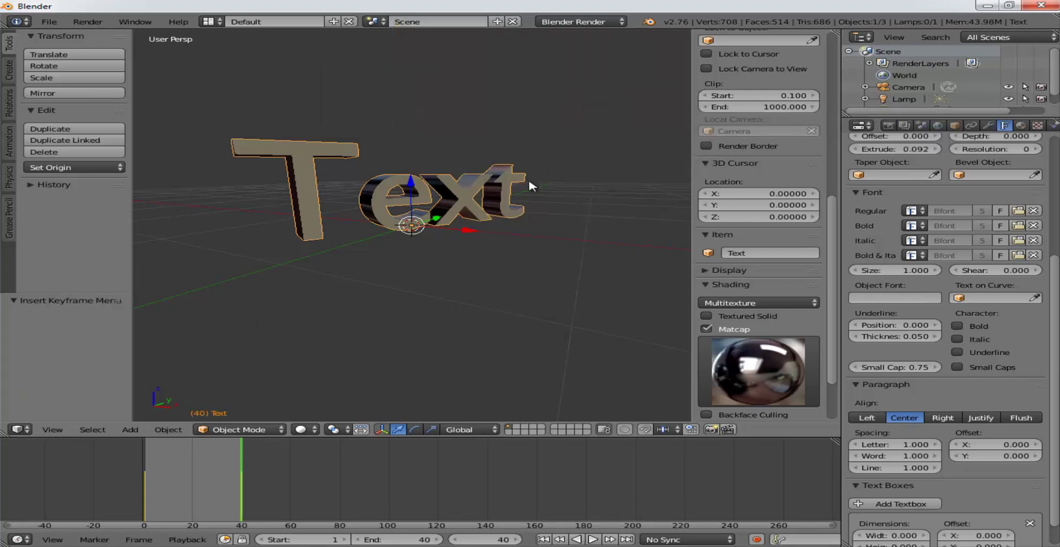
Preview the rotation animation, rewind to frame 1, and open the Render menu.
{"action": "left_click", "coordinate": [593, 539]}
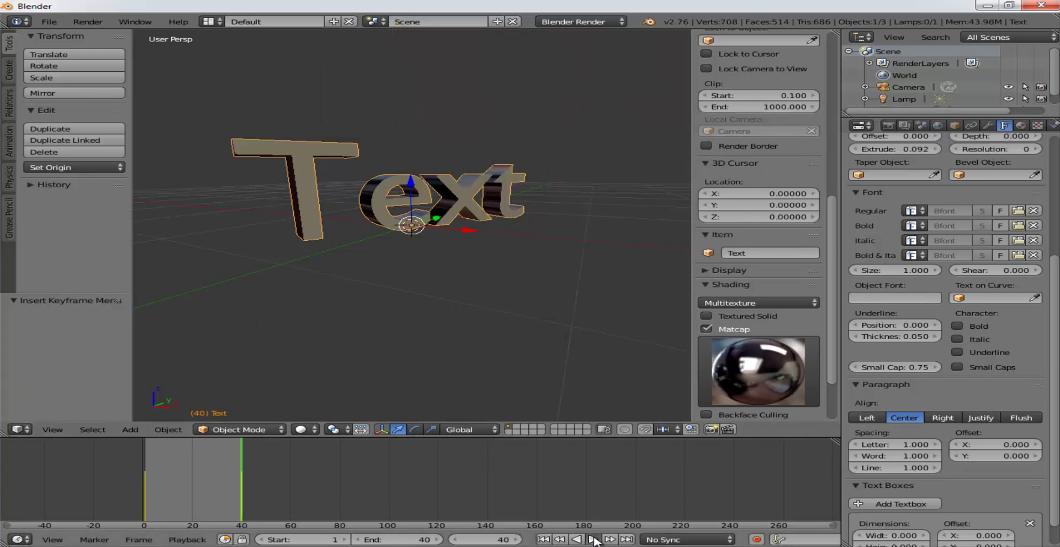
{"action": "left_click", "coordinate": [593, 539]}
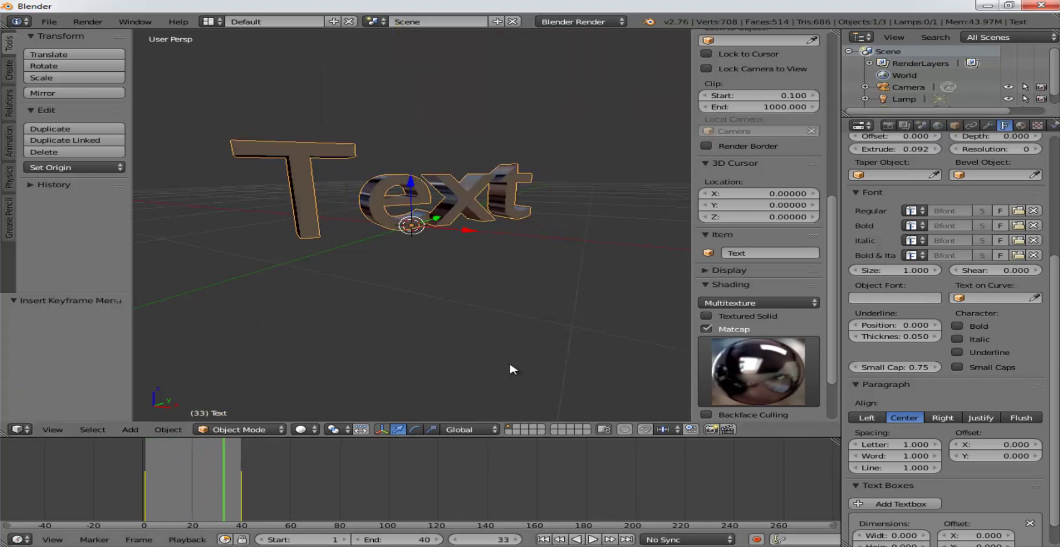
{"action": "left_click", "coordinate": [544, 539]}
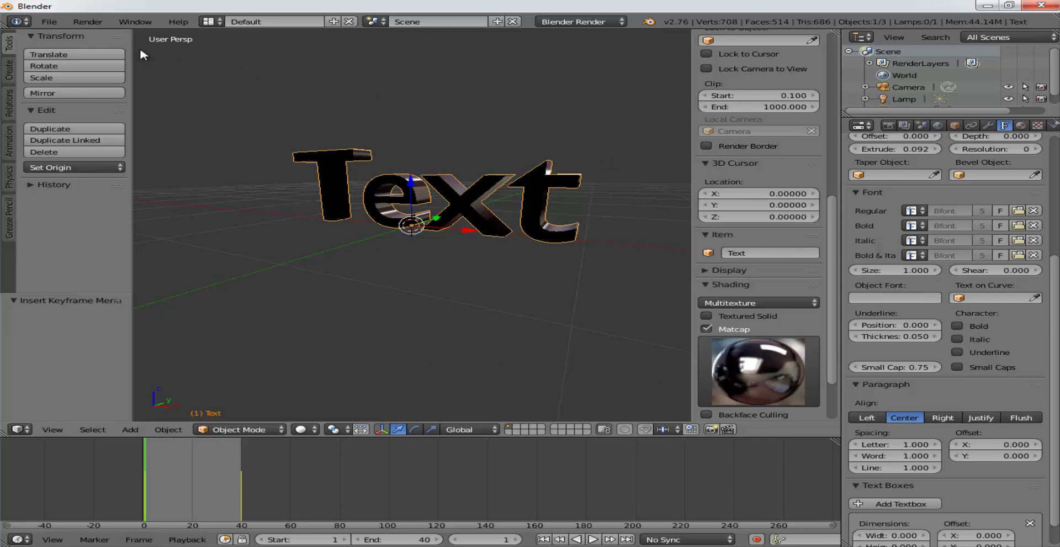
{"action": "left_click", "coordinate": [84, 22]}
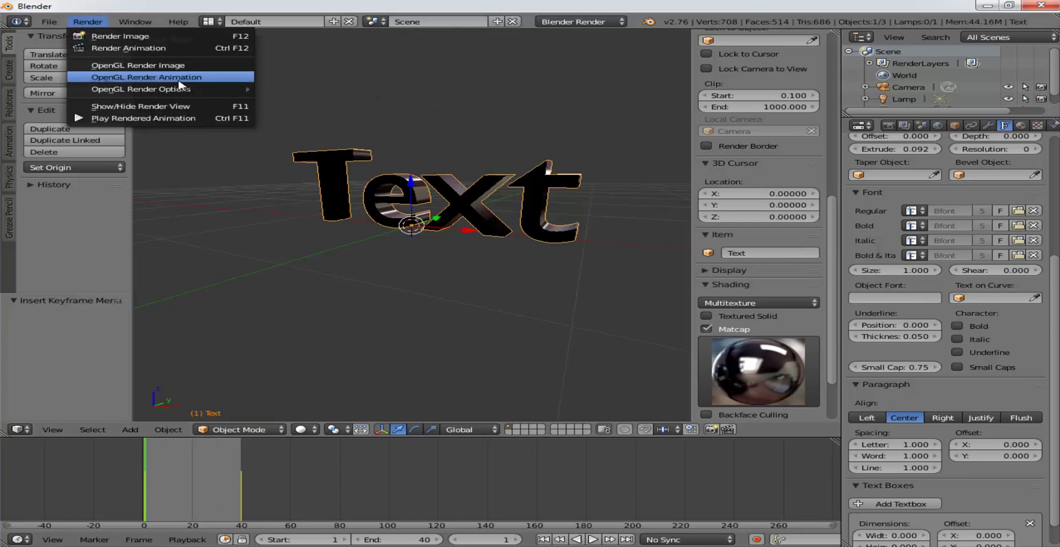
{"action": "mouse_move", "coordinate": [141, 88]}
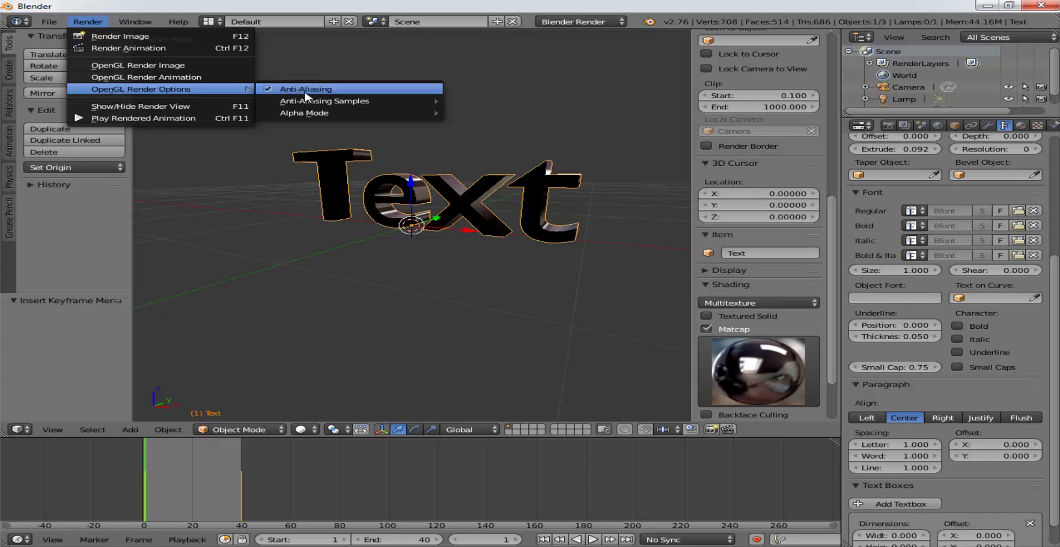
{"action": "mouse_move", "coordinate": [348, 113]}
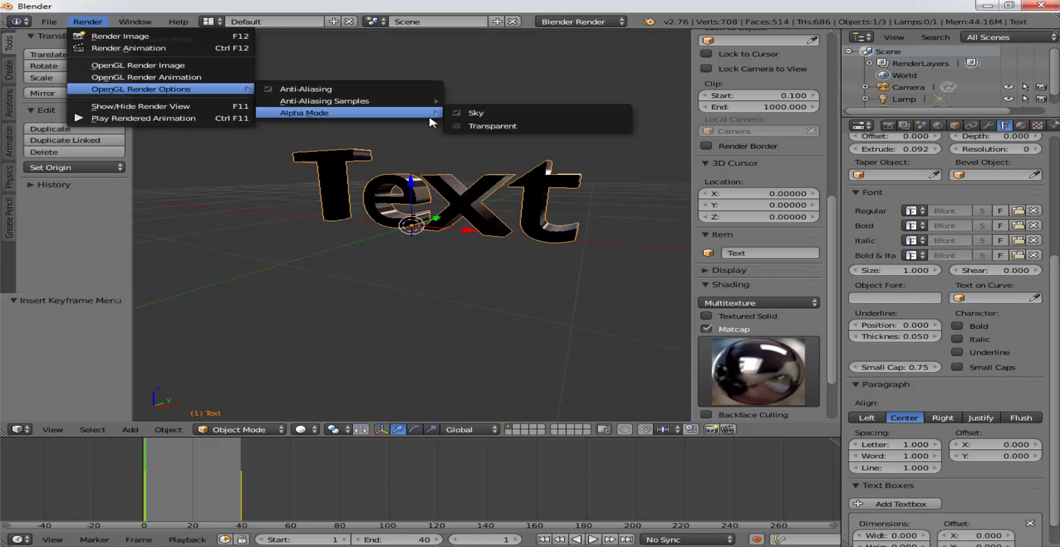
Set OpenGL alpha mode to Transparent and render the 40-frame animation to PNGs in C:\tmp.
{"action": "left_click", "coordinate": [456, 126]}
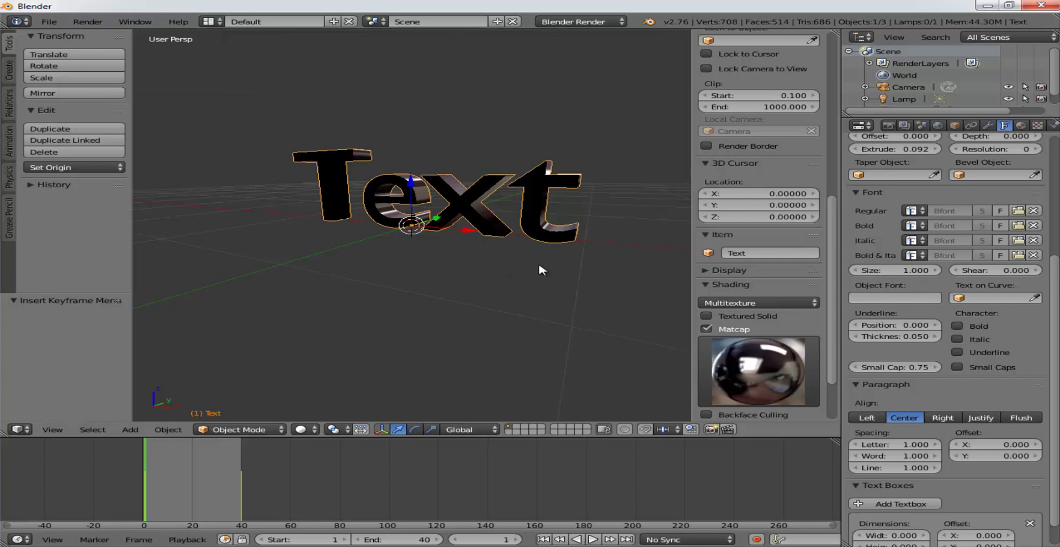
{"action": "left_click", "coordinate": [102, 27]}
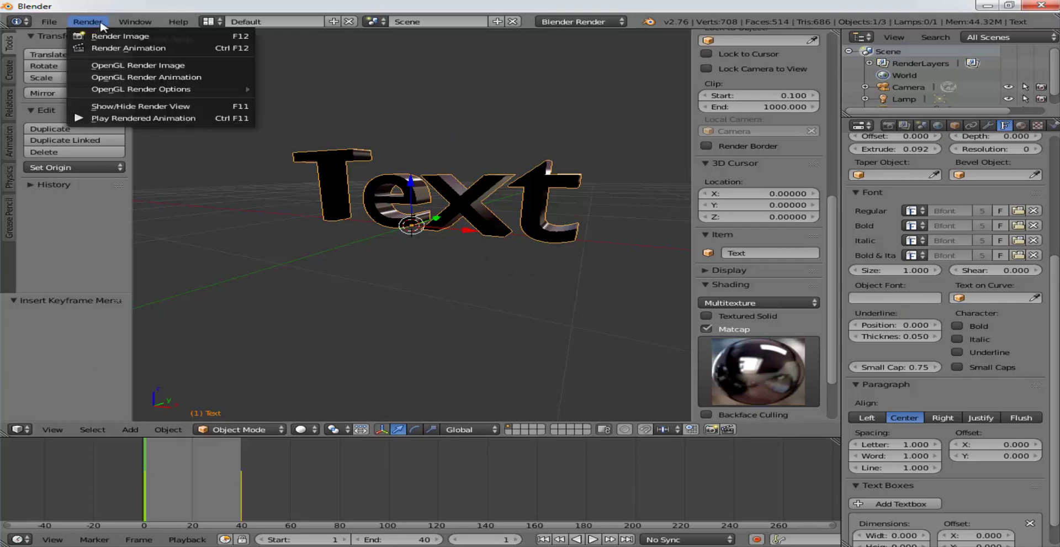
{"action": "left_click", "coordinate": [152, 77]}
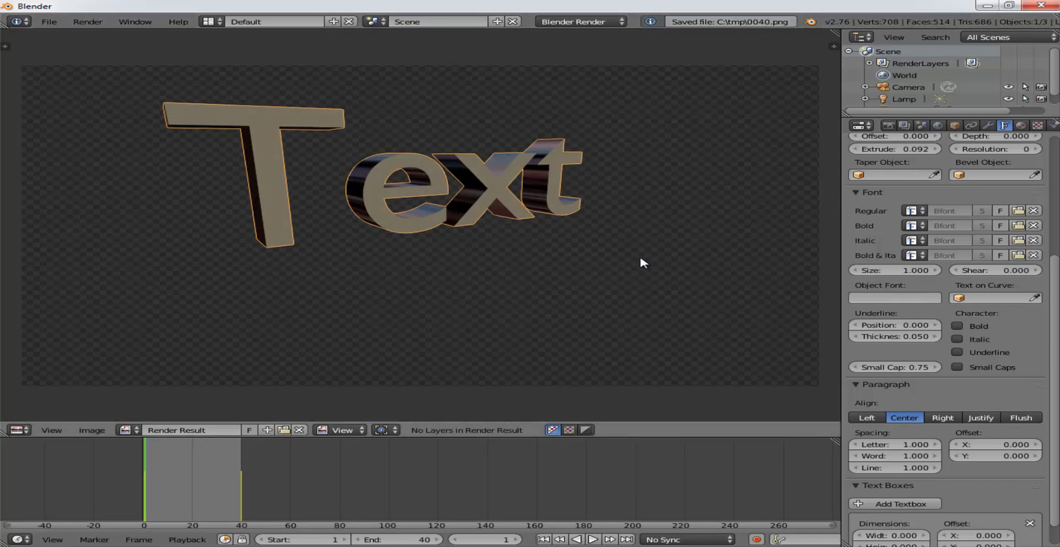
{"action": "key", "text": "Escape"}
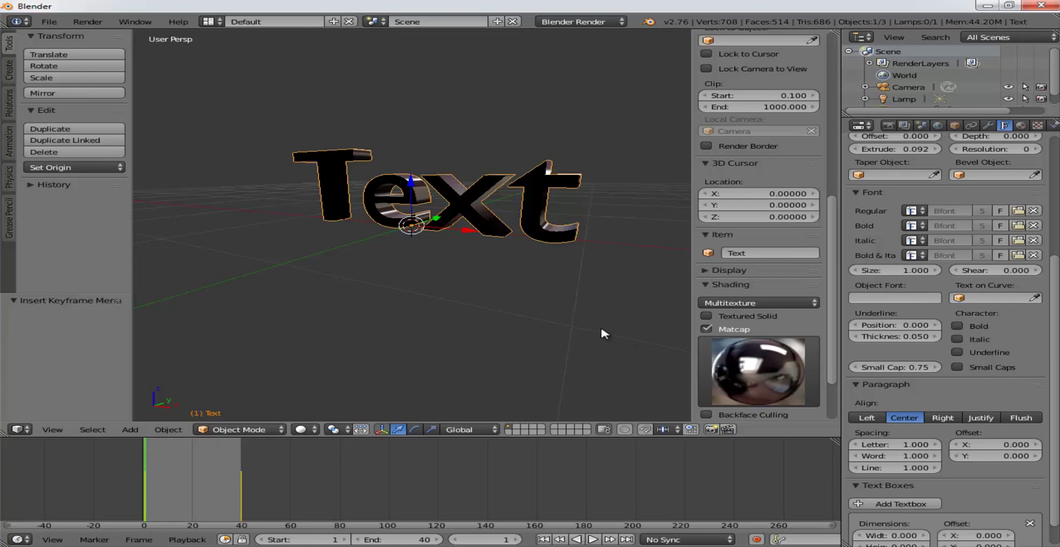
{"action": "left_click", "coordinate": [316, 431]}
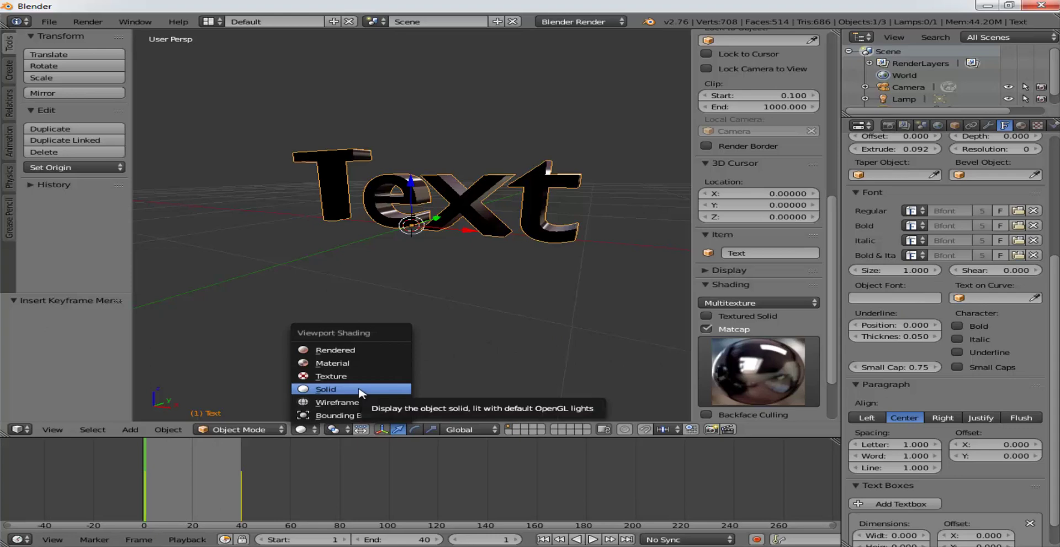